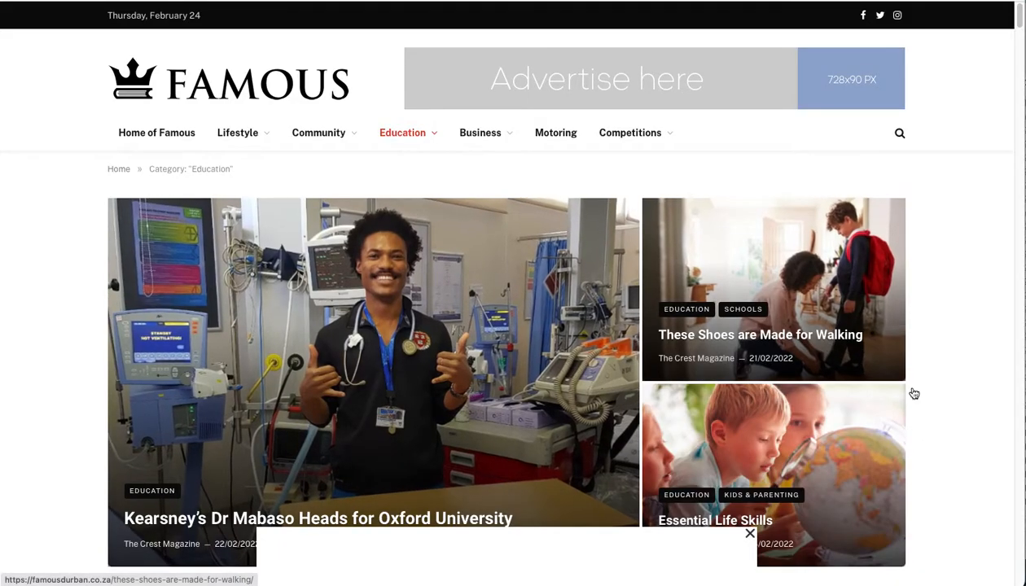
Examine the advert placements throughout the Education category page, from the header down to the page numbers
scroll(921, 458, down, 6)
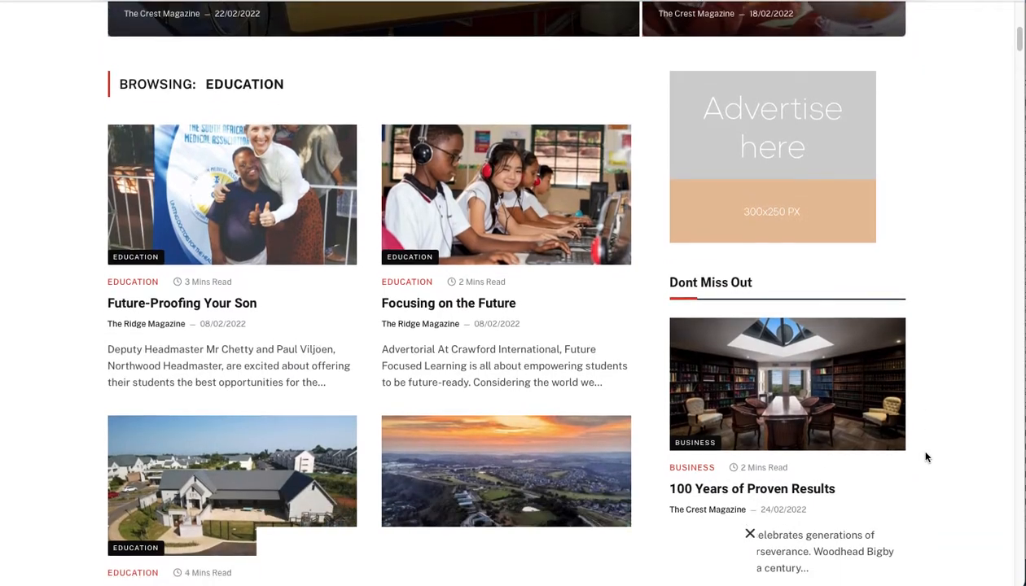
scroll(926, 458, down, 4)
scroll(834, 159, down, 10)
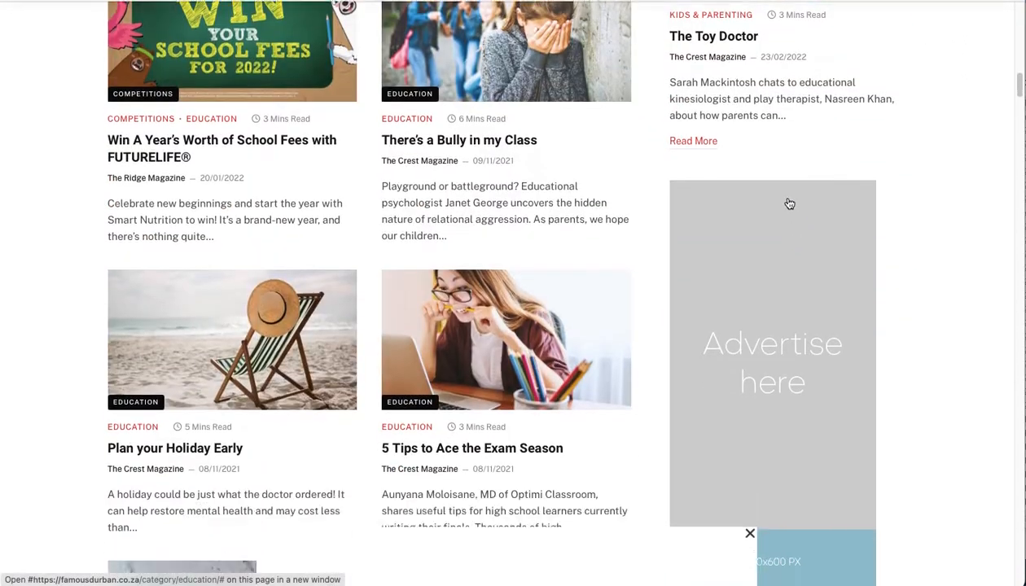
scroll(789, 204, down, 2)
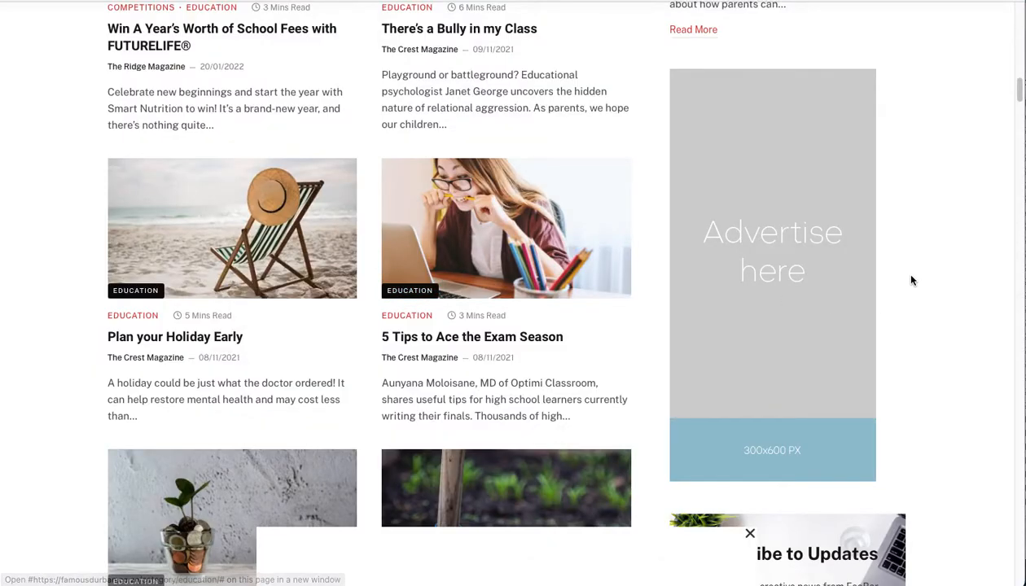
scroll(911, 280, up, 10)
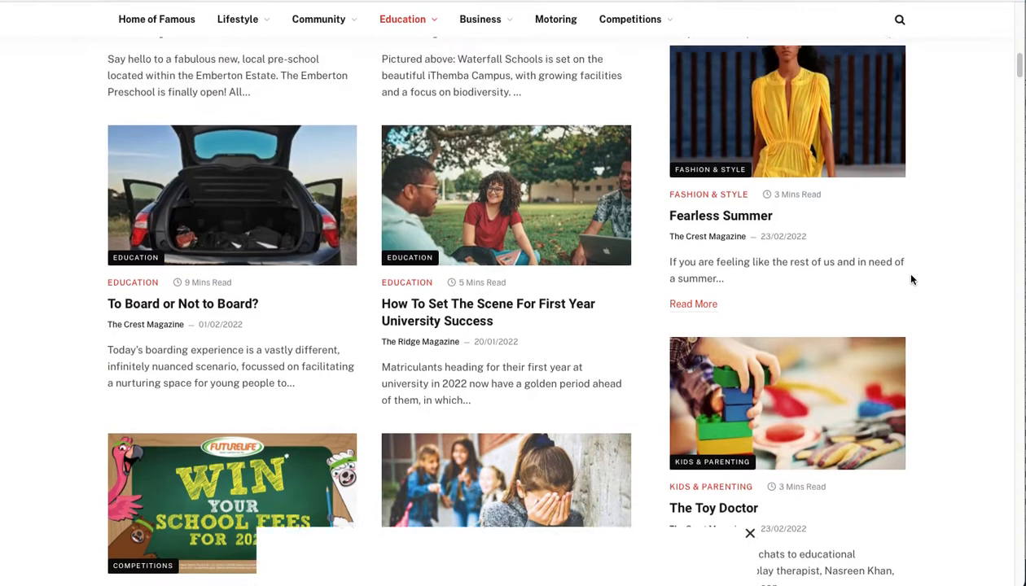
scroll(757, 456, down, 9)
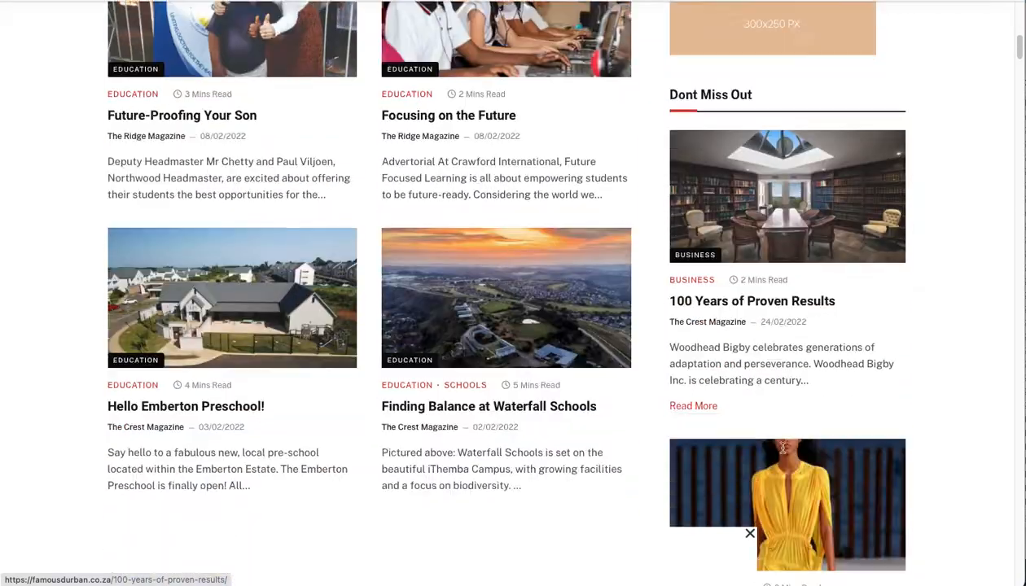
scroll(784, 452, down, 17)
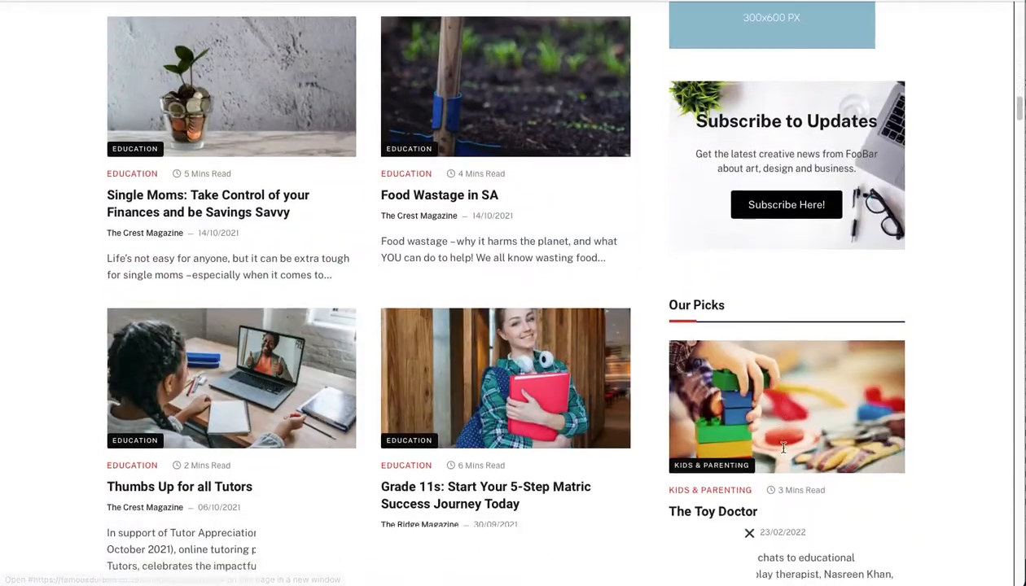
scroll(818, 462, down, 10)
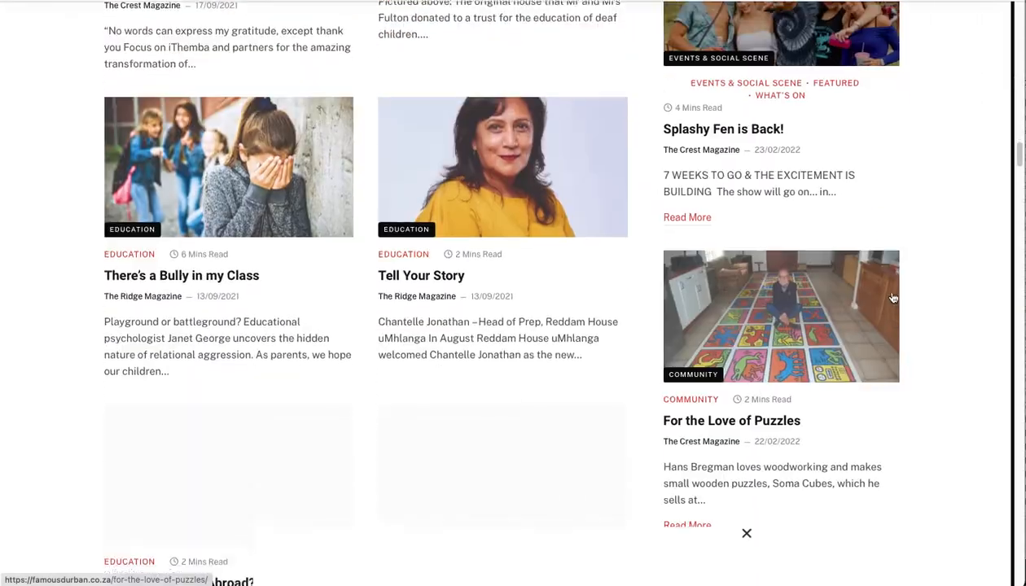
scroll(833, 456, down, 3)
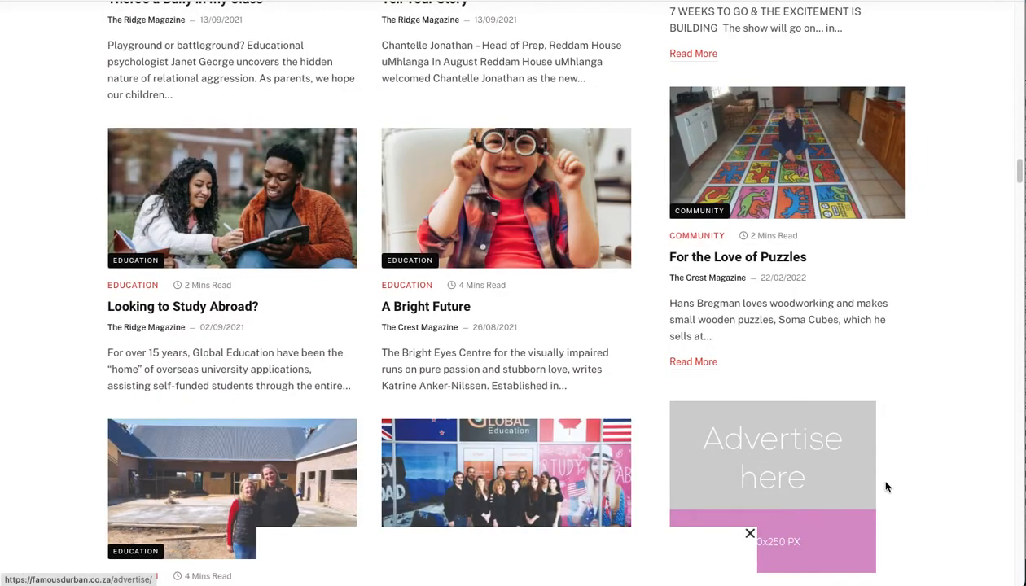
scroll(934, 399, down, 20)
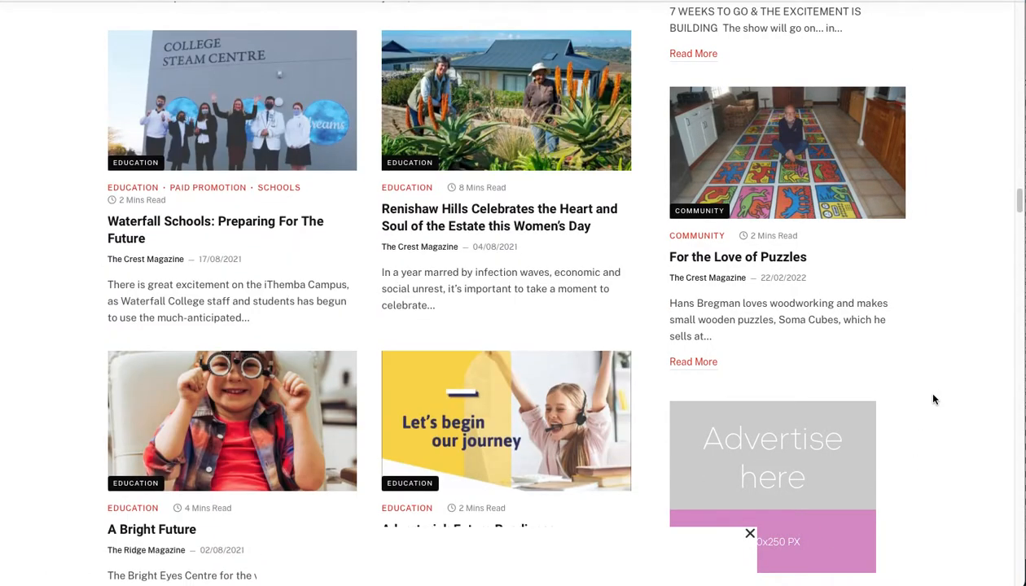
scroll(933, 398, down, 10)
scroll(913, 309, up, 5)
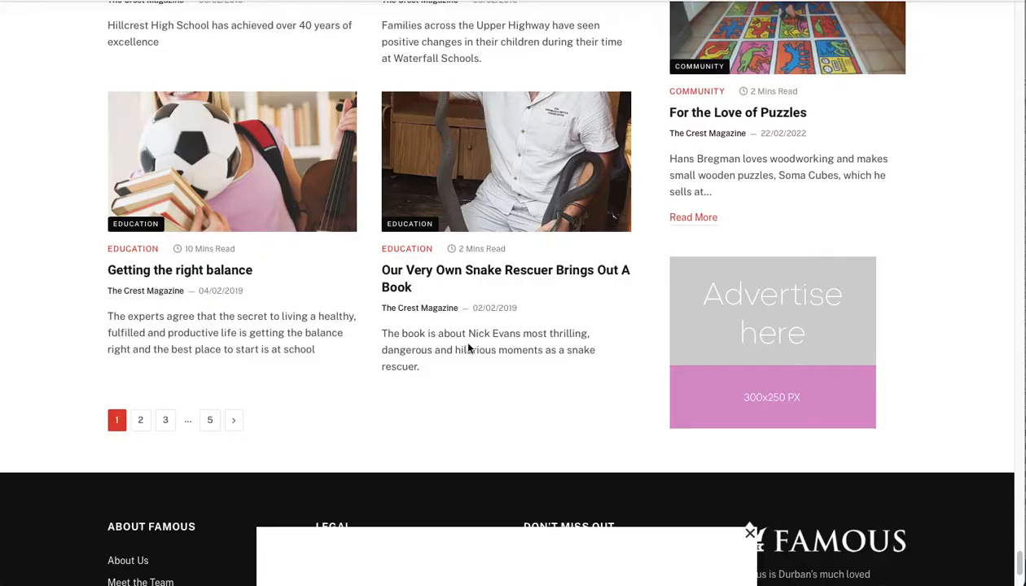
Open the "Honouring The Individual" article from the Education listing and look through its content and advert spots
scroll(463, 141, up, 3)
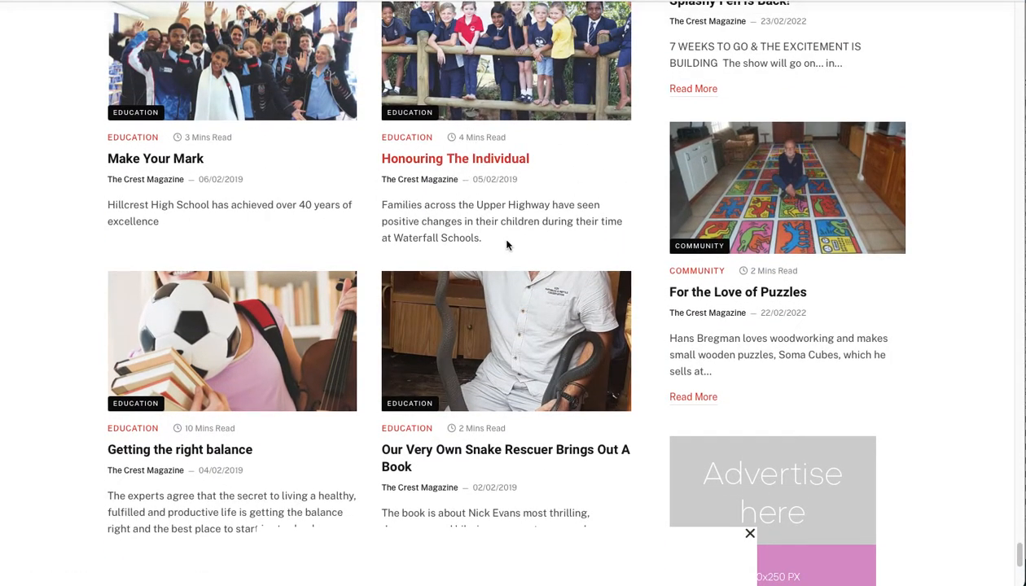
scroll(498, 235, down, 6)
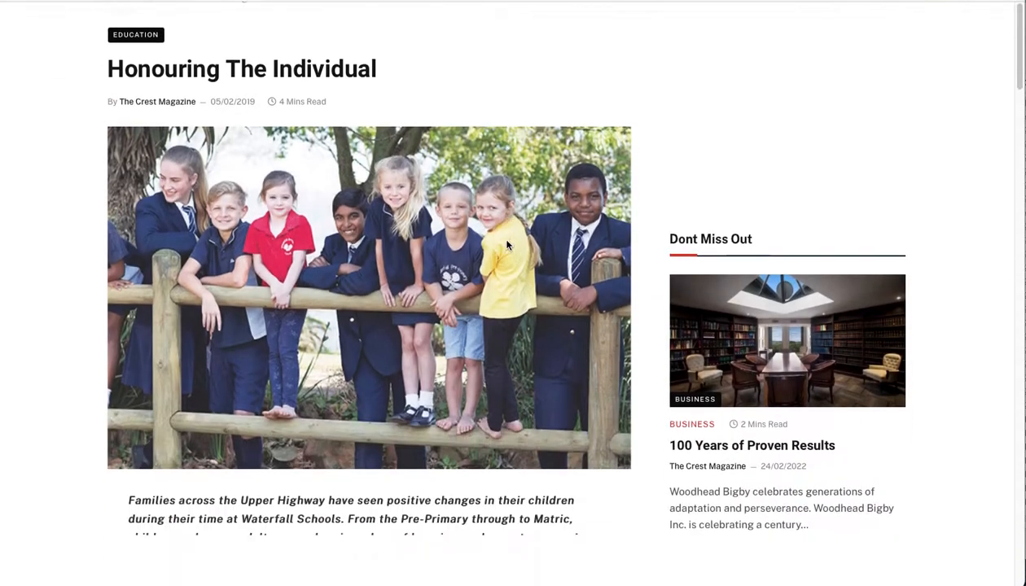
scroll(341, 196, down, 2)
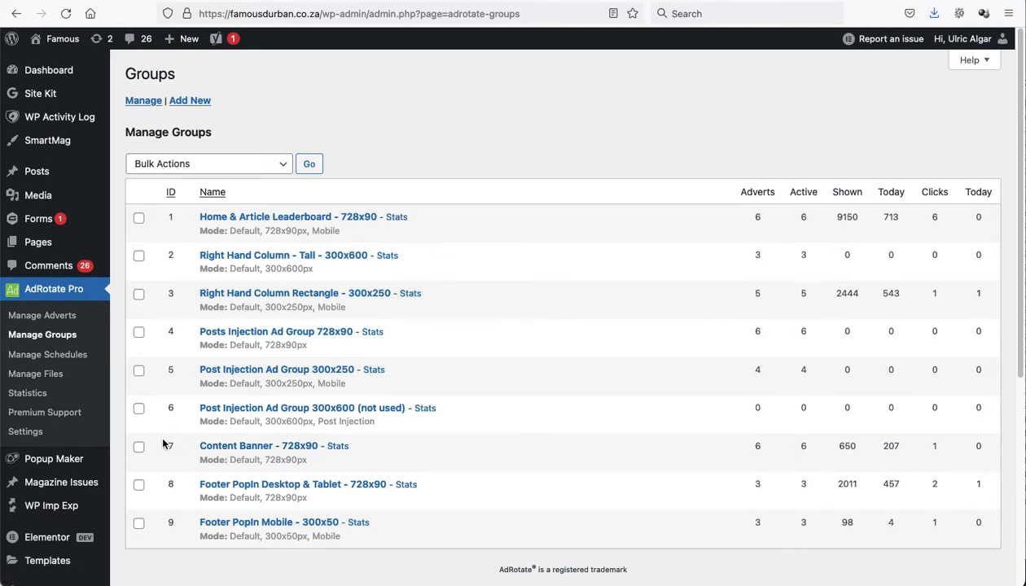
Open the AdRotate Pro active adverts list from the groups overview and review each advert's name, devices, weight and assigned groups
scroll(240, 449, down, 1)
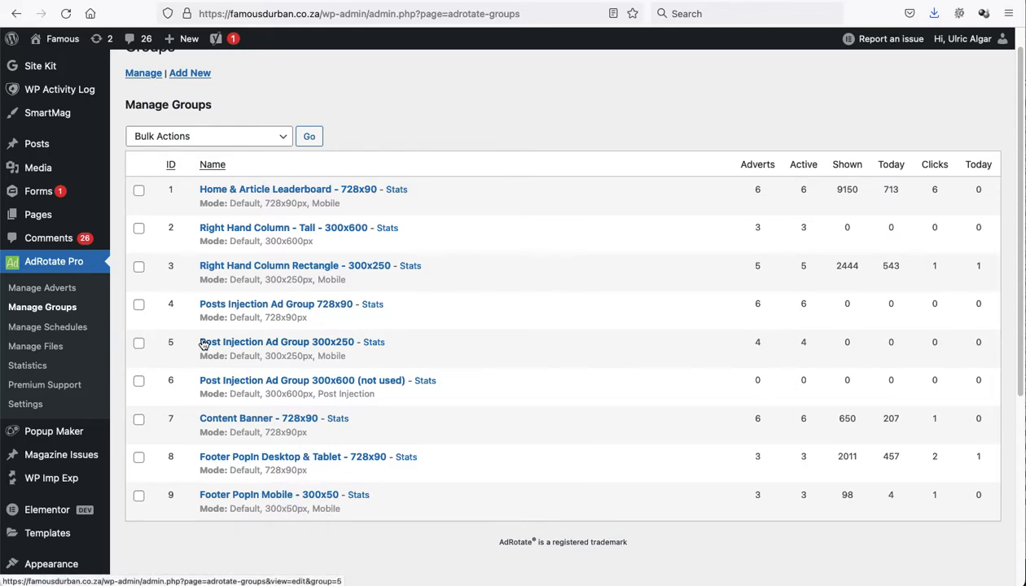
click(57, 290)
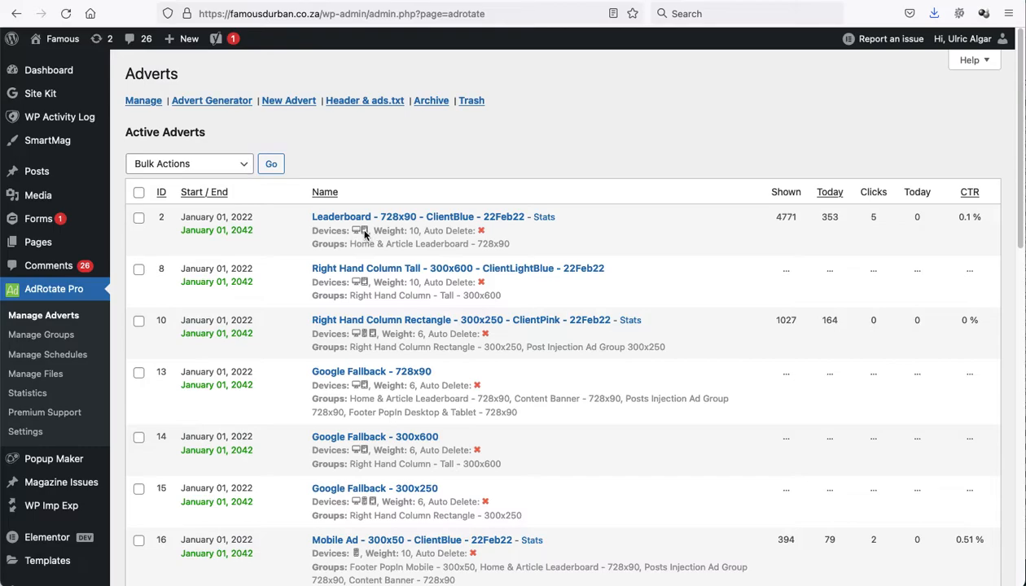
scroll(398, 282, down, 2)
scroll(407, 244, up, 1)
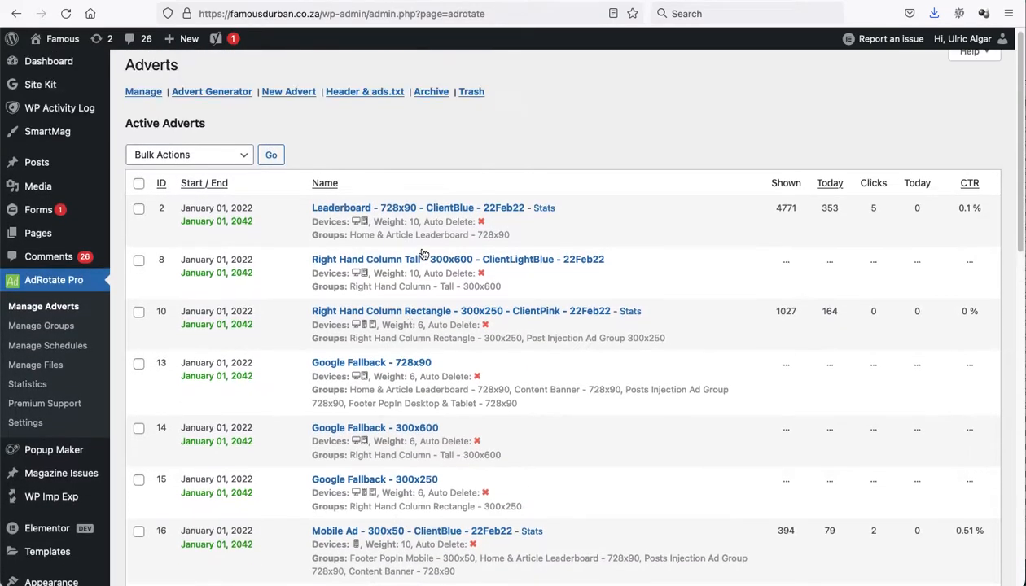
scroll(429, 232, down, 4)
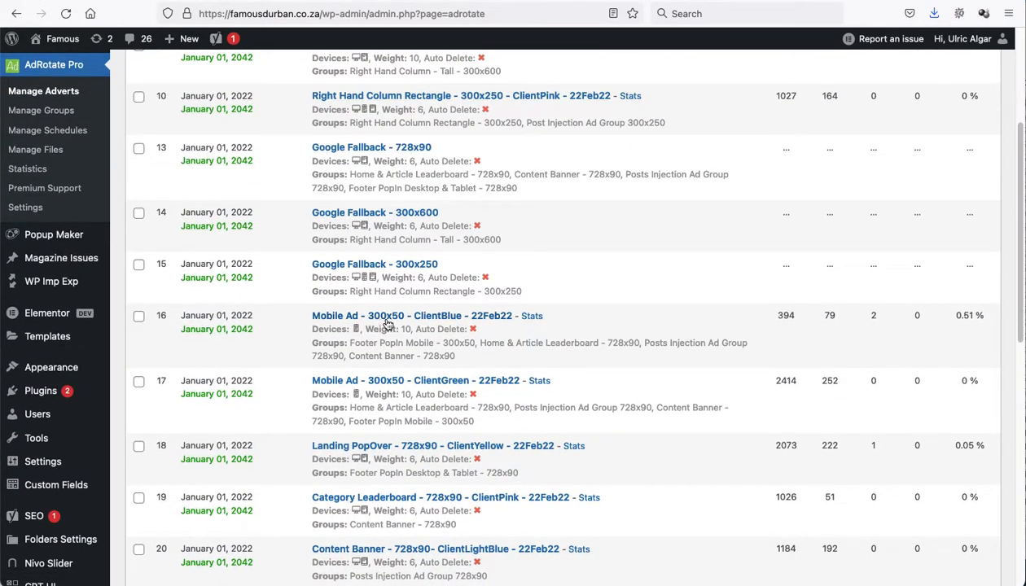
scroll(468, 208, up, 6)
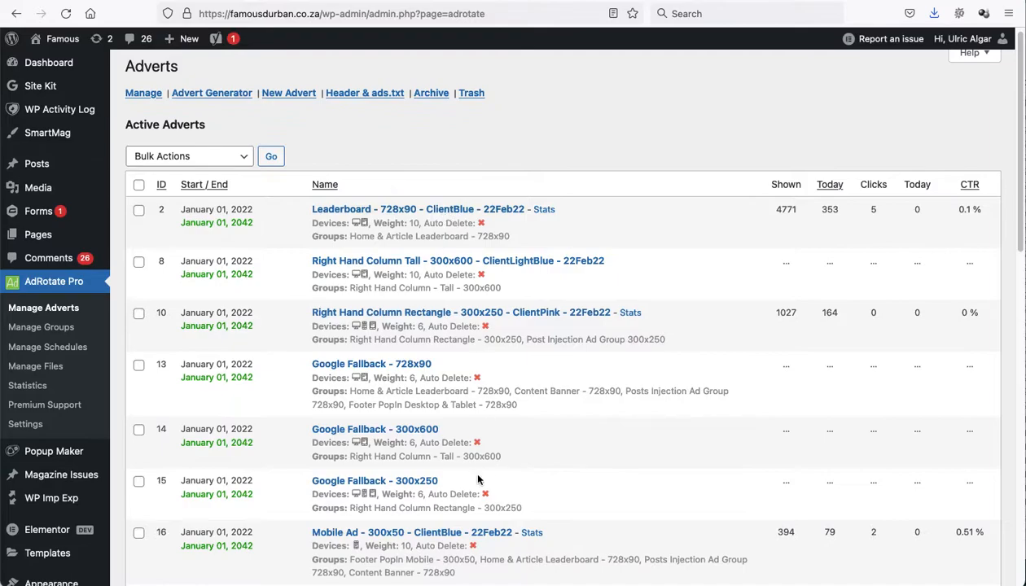
scroll(449, 218, down, 6)
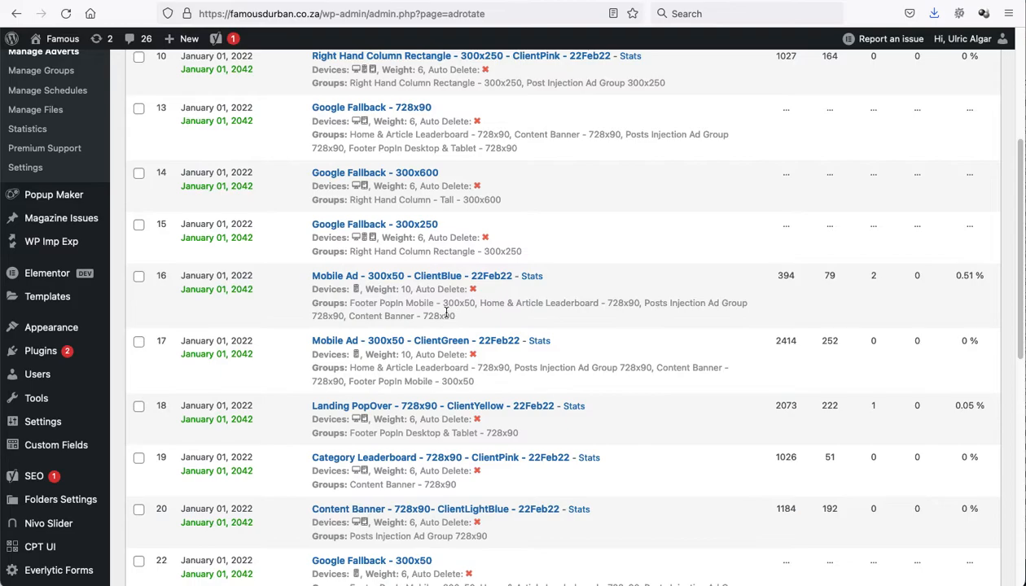
scroll(493, 326, up, 3)
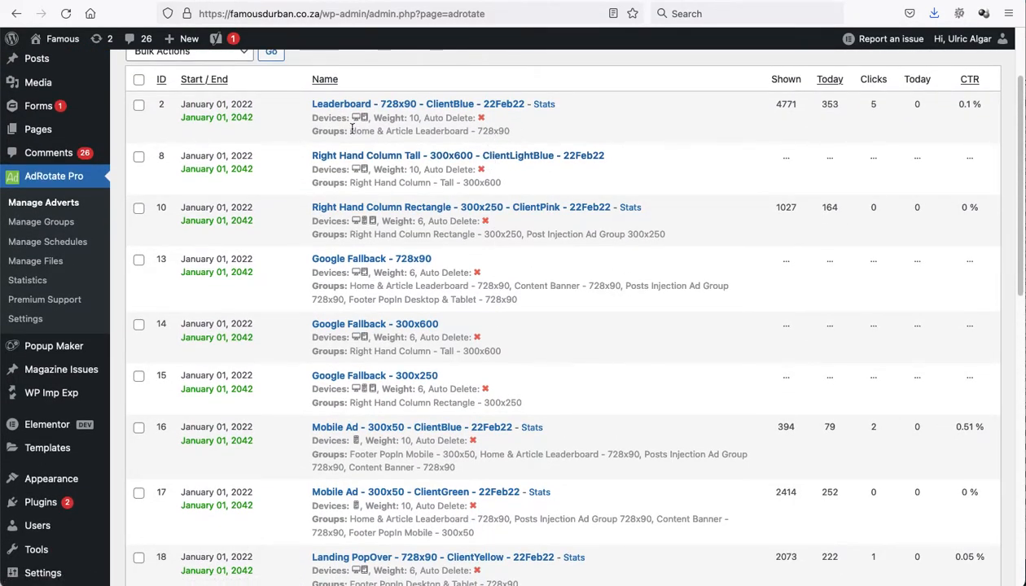
scroll(512, 137, down, 2)
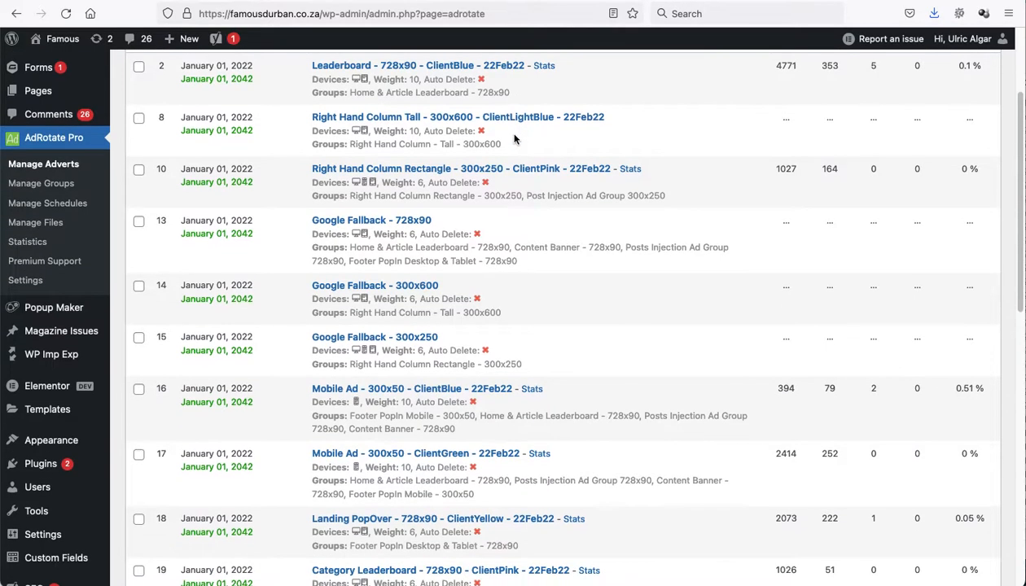
scroll(513, 374, down, 1)
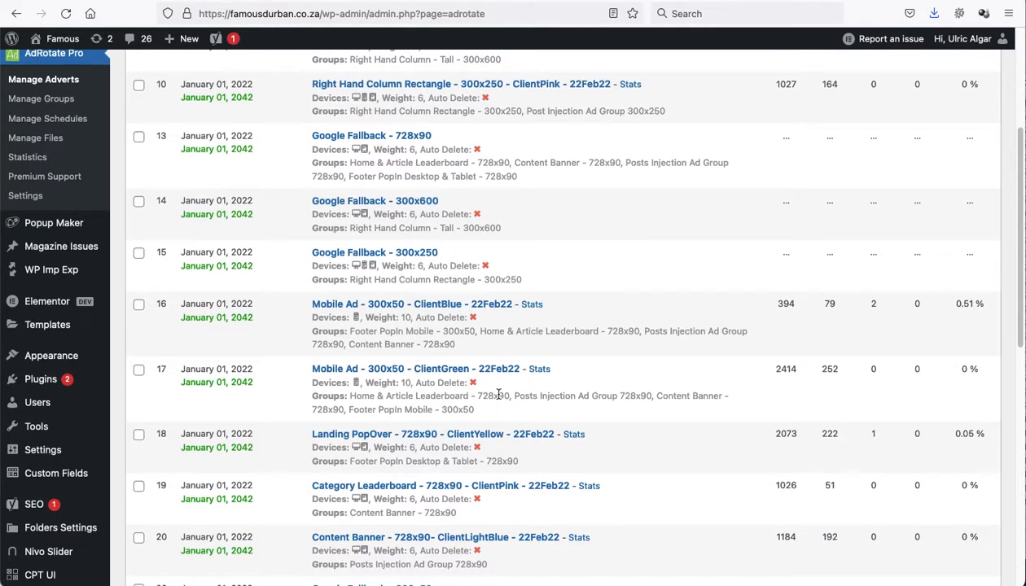
scroll(498, 394, up, 3)
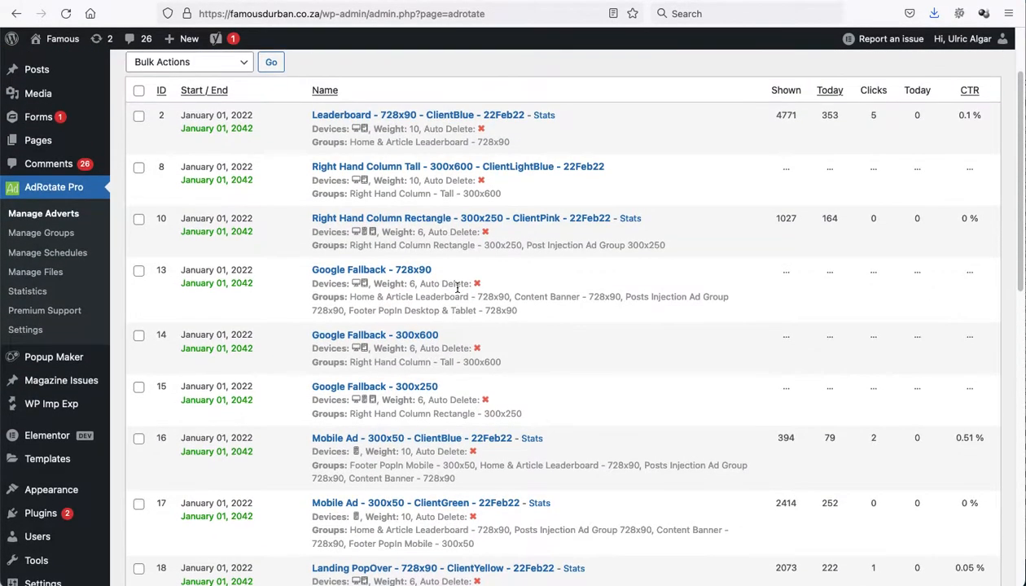
scroll(473, 118, down, 1)
Open the advert "Leaderboard - 728x90 - ClientBlue - 22Feb22" for editing and examine the parts of its name
click(469, 108)
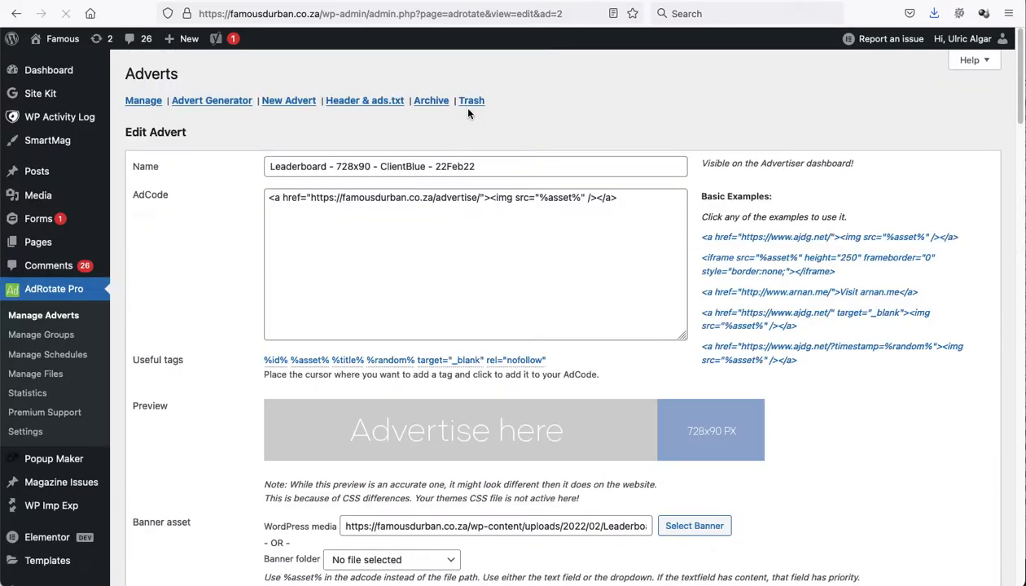
drag(632, 166, 266, 168)
double_click(394, 166)
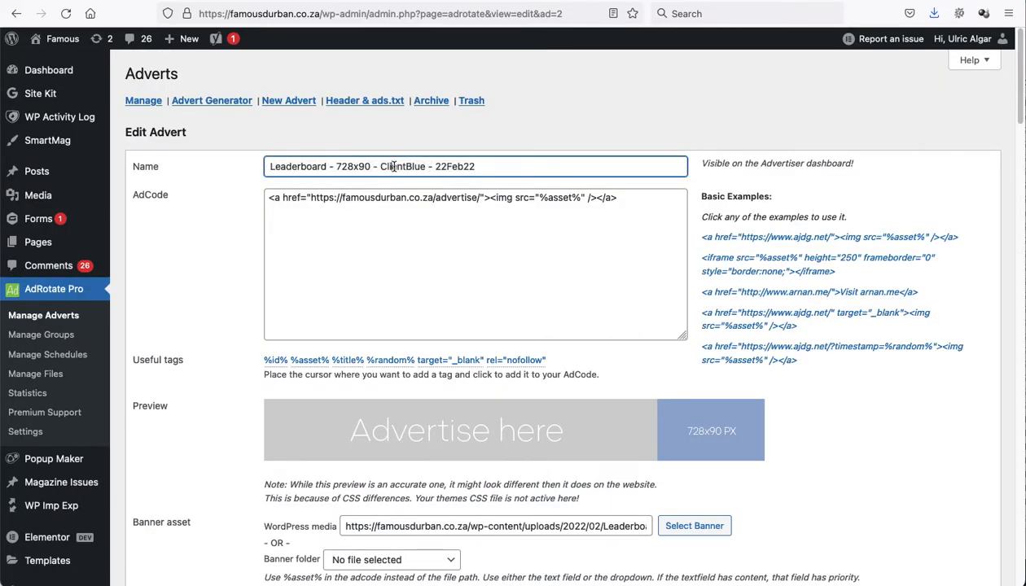
double_click(450, 166)
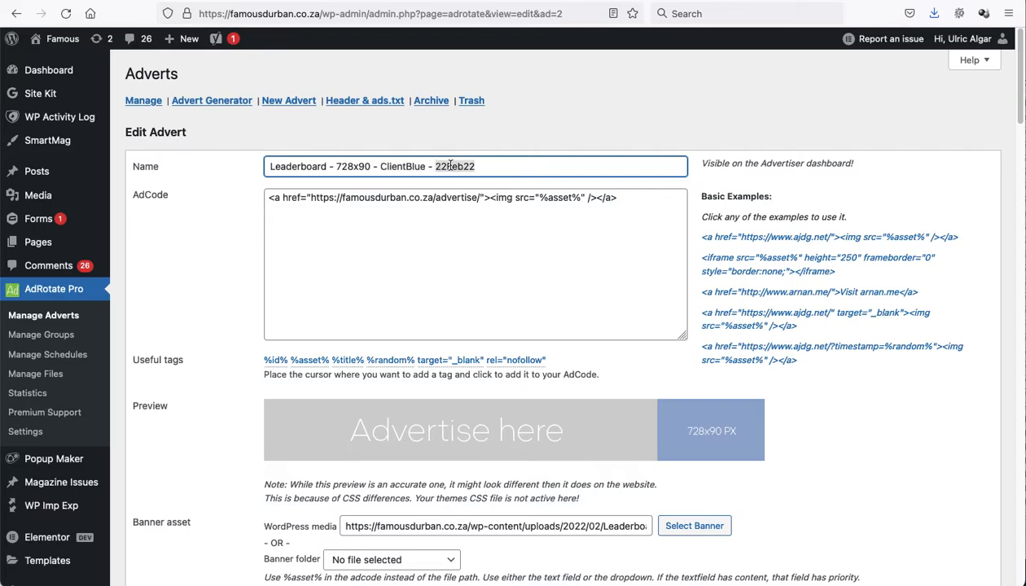
click(370, 167)
scroll(256, 142, down, 1)
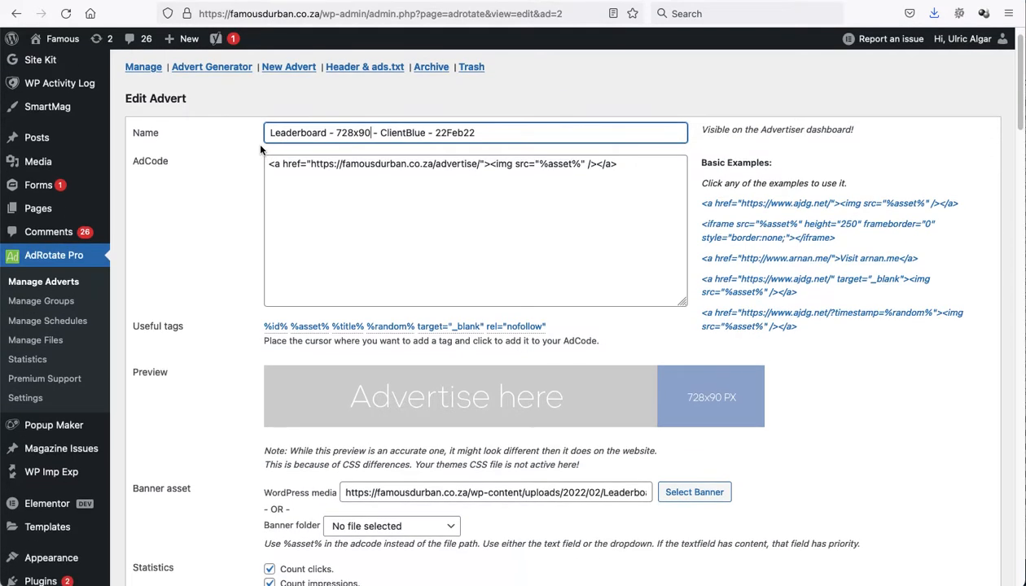
drag(504, 127, 189, 118)
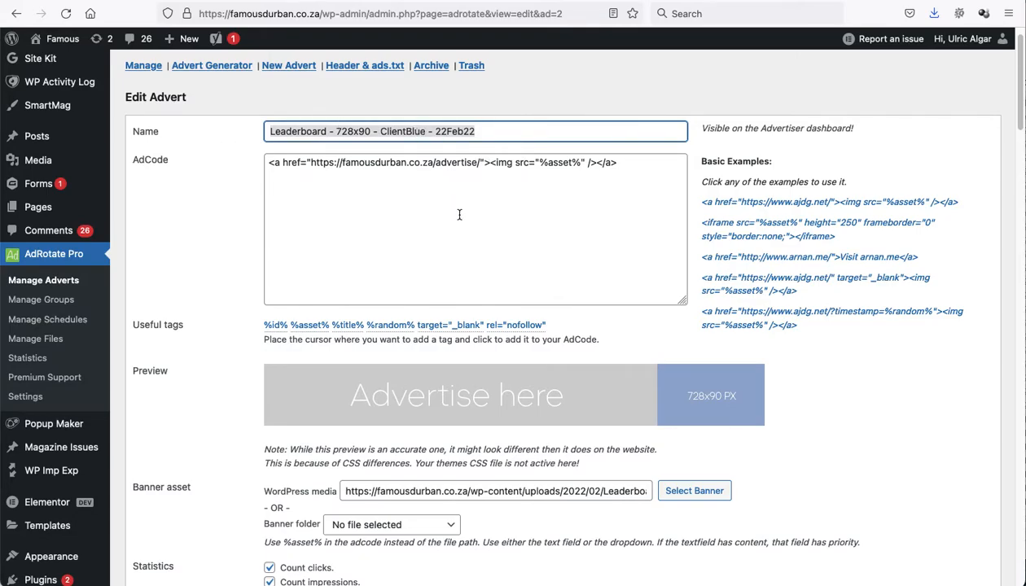
click(447, 253)
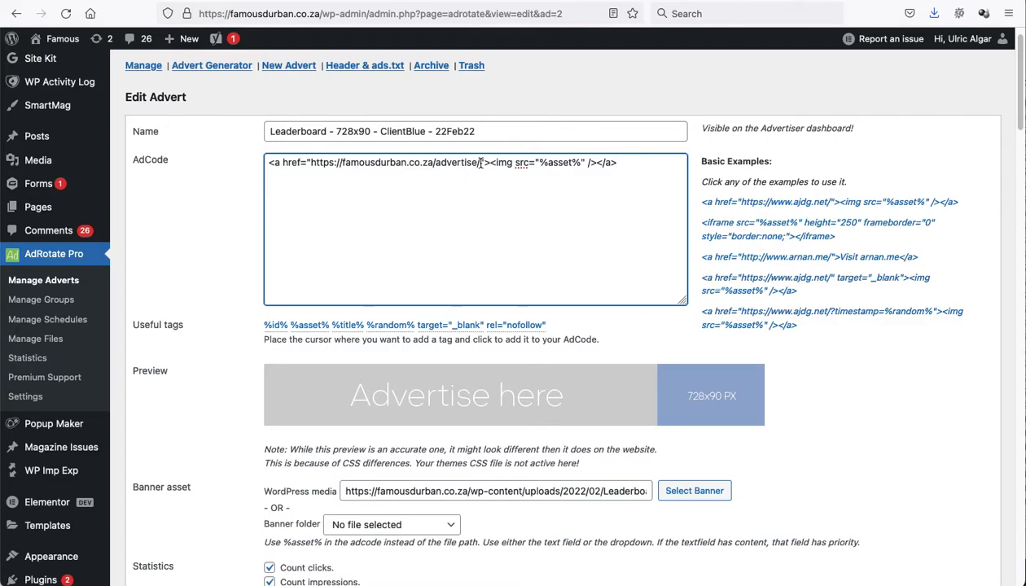
drag(480, 162, 322, 167)
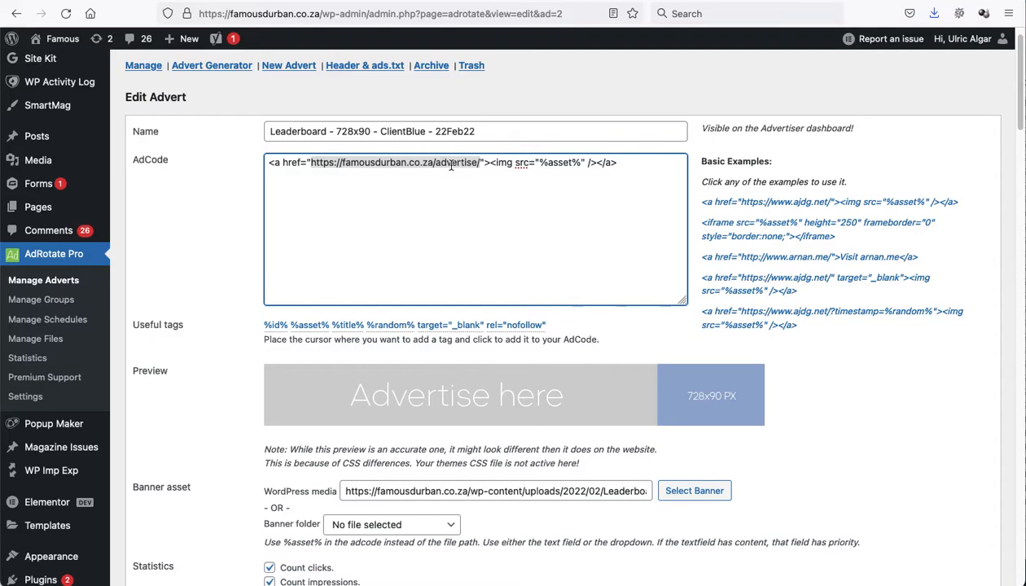
click(479, 164)
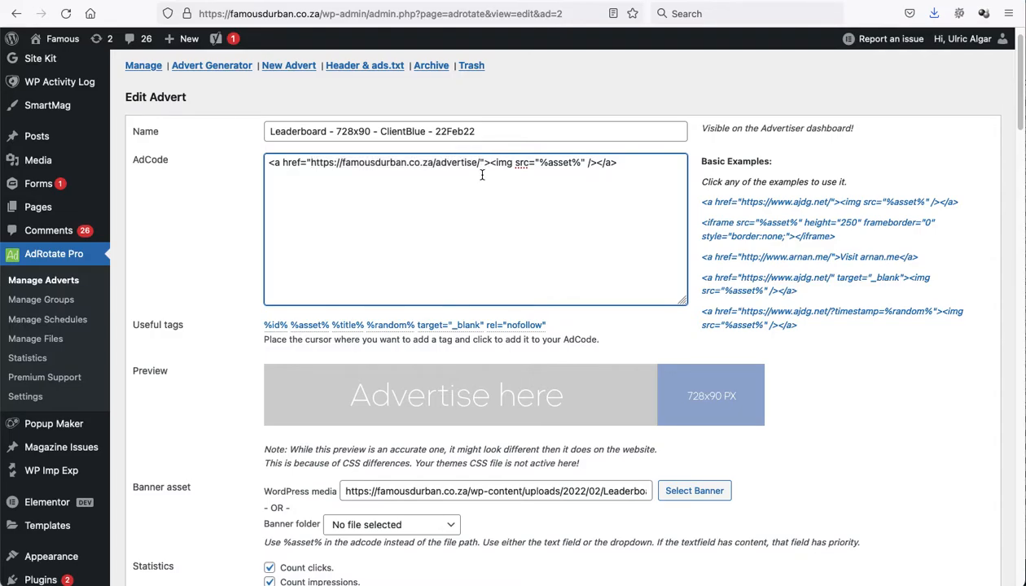
drag(480, 171, 247, 157)
key(super+c)
click(847, 328)
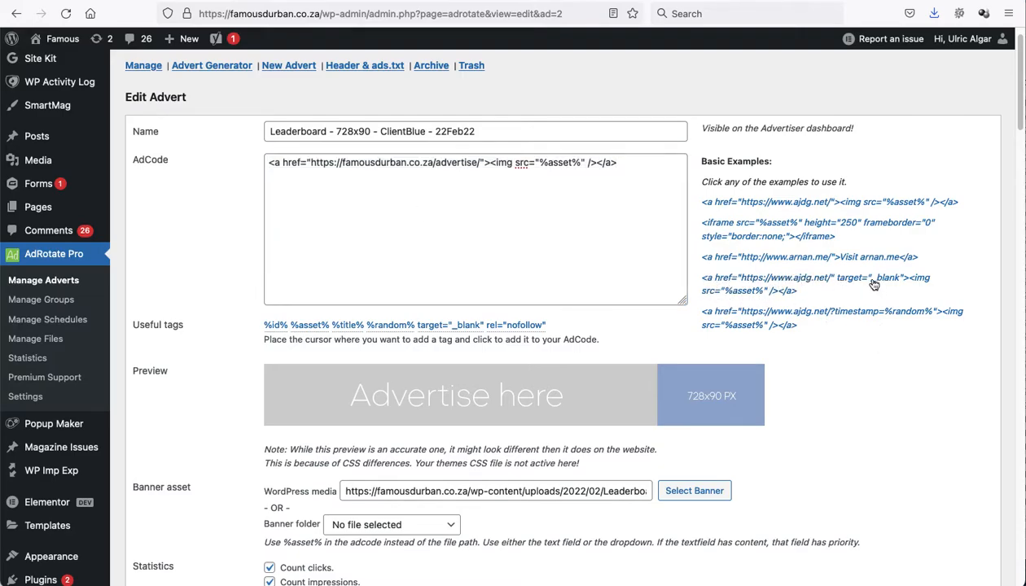
Insert the target="_blank" image link example into the AdCode and clear the field's entire contents
click(756, 281)
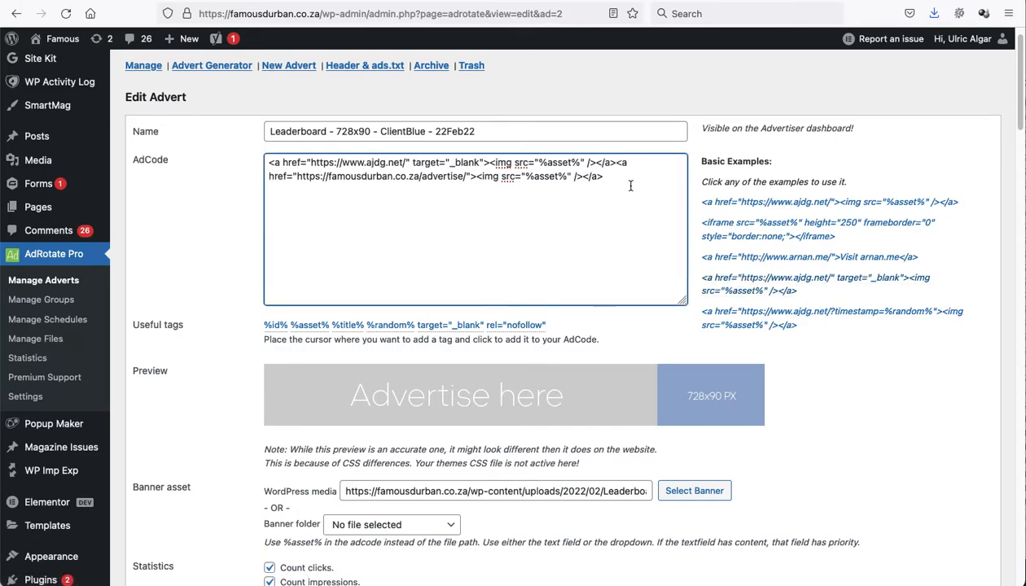
key(super+a)
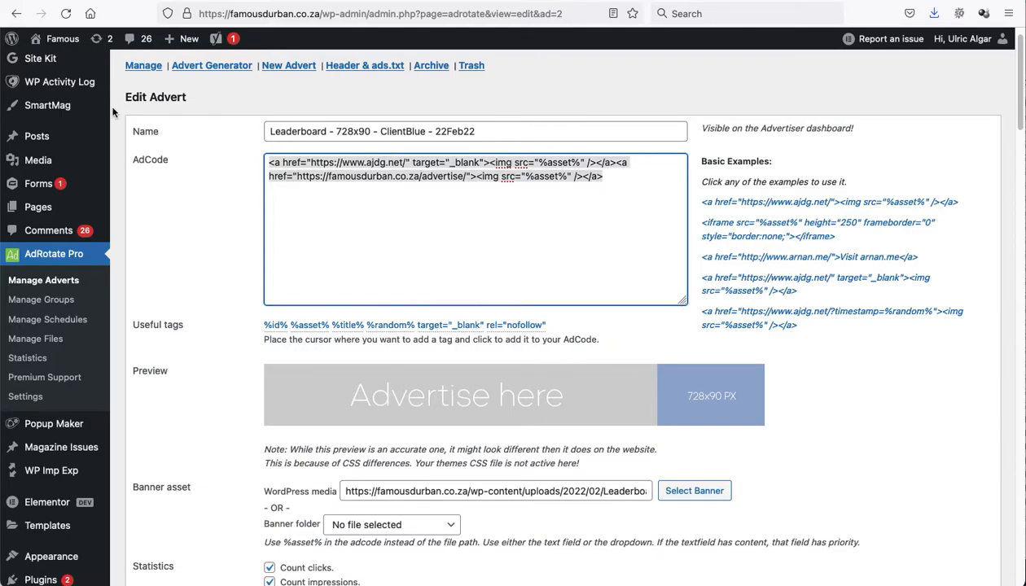
key(BackSpace)
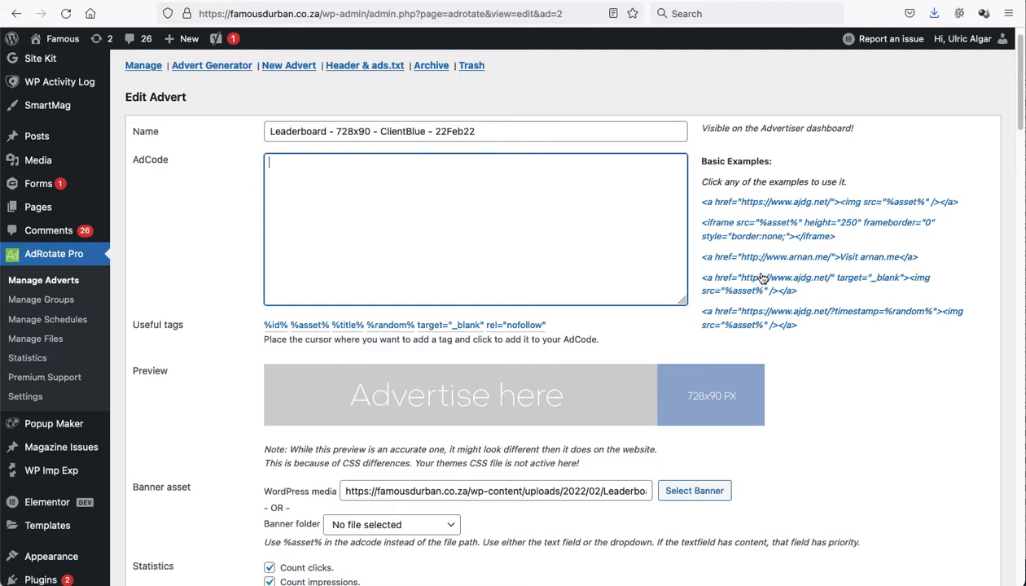
Insert the target="_blank" image link example into the AdCode and highlight its link address and %asset% placeholder
click(784, 280)
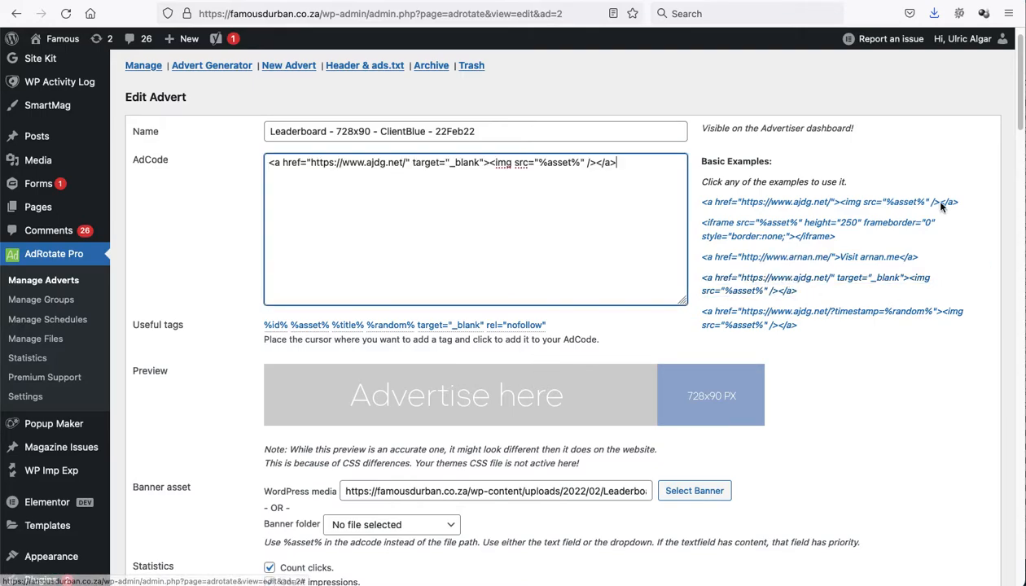
drag(403, 163, 312, 163)
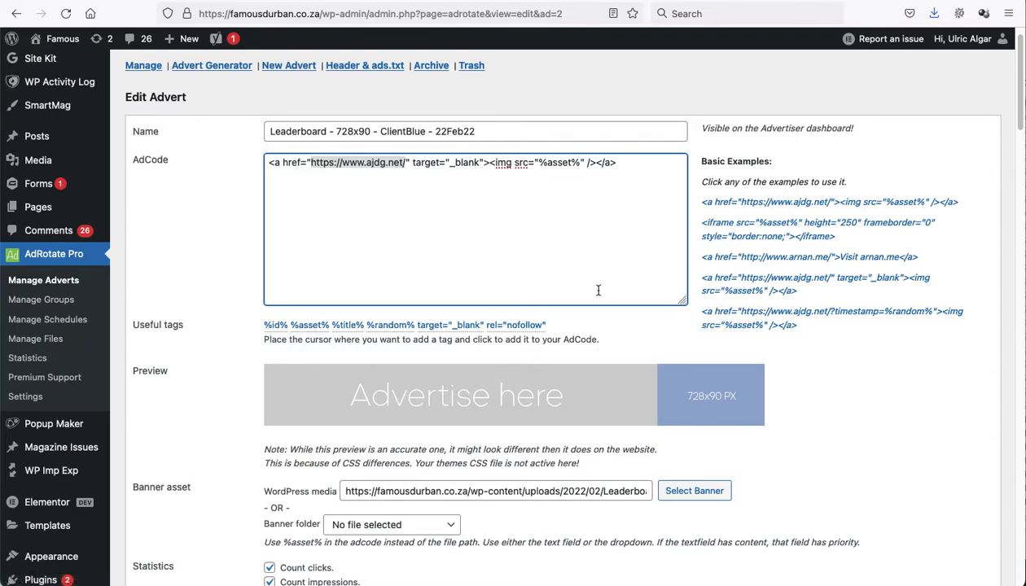
drag(579, 162, 537, 163)
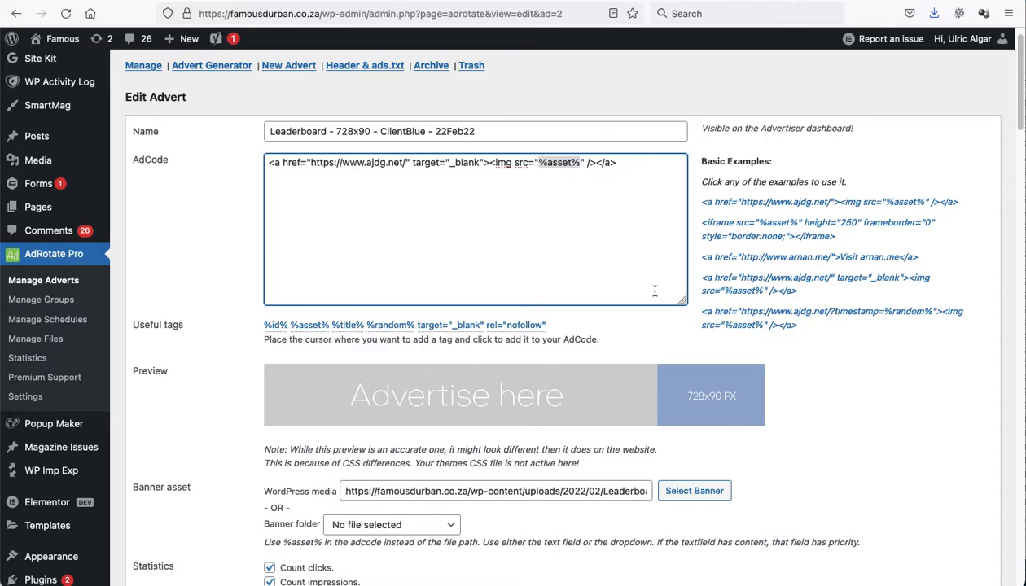
drag(405, 163, 311, 165)
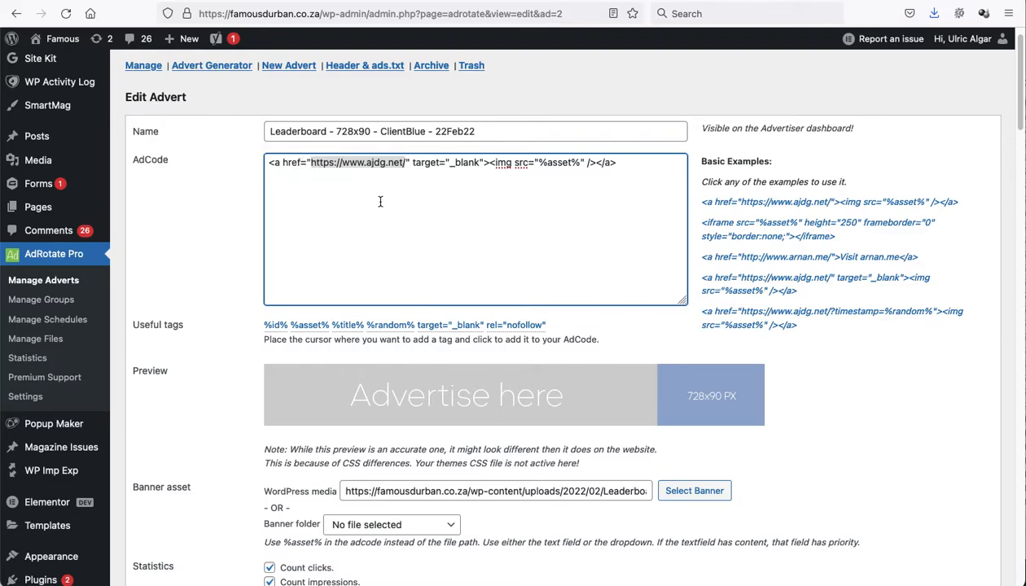
drag(631, 167, 231, 157)
key(super+v)
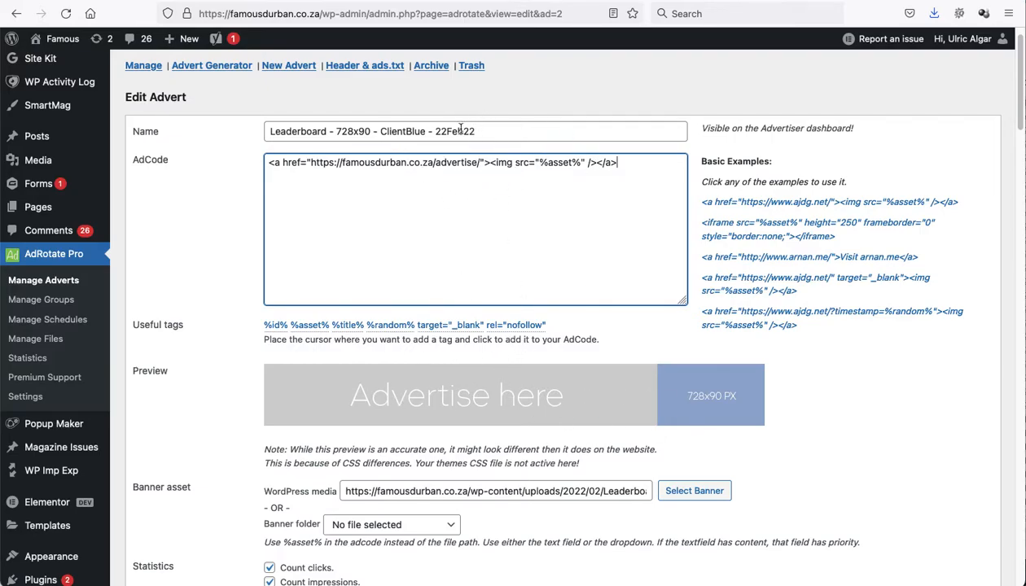
Open the banner chooser for the advert's banner asset, view the Advertising Banners folder, and close the chooser without choosing
scroll(476, 352, down, 5)
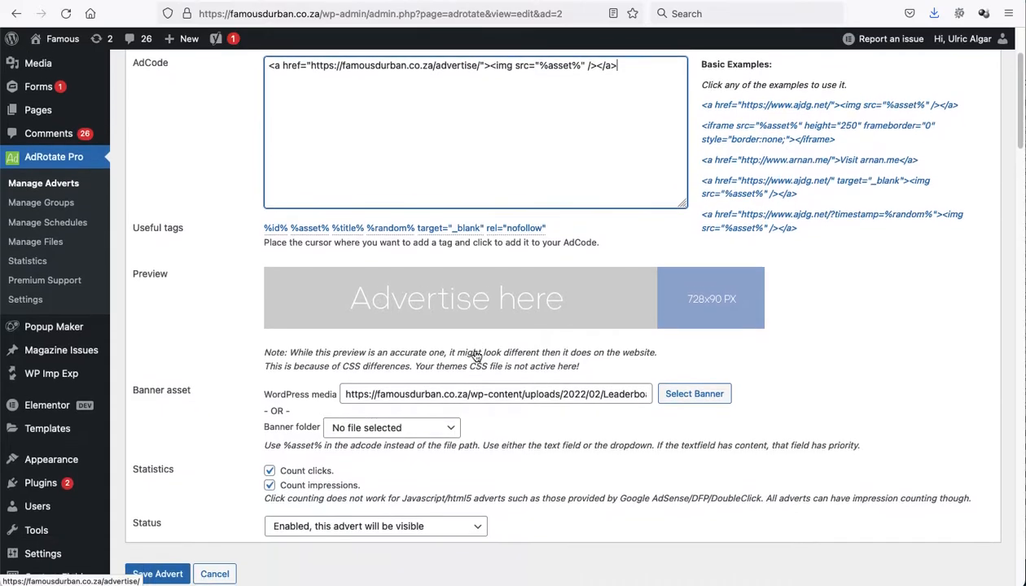
scroll(529, 342, down, 2)
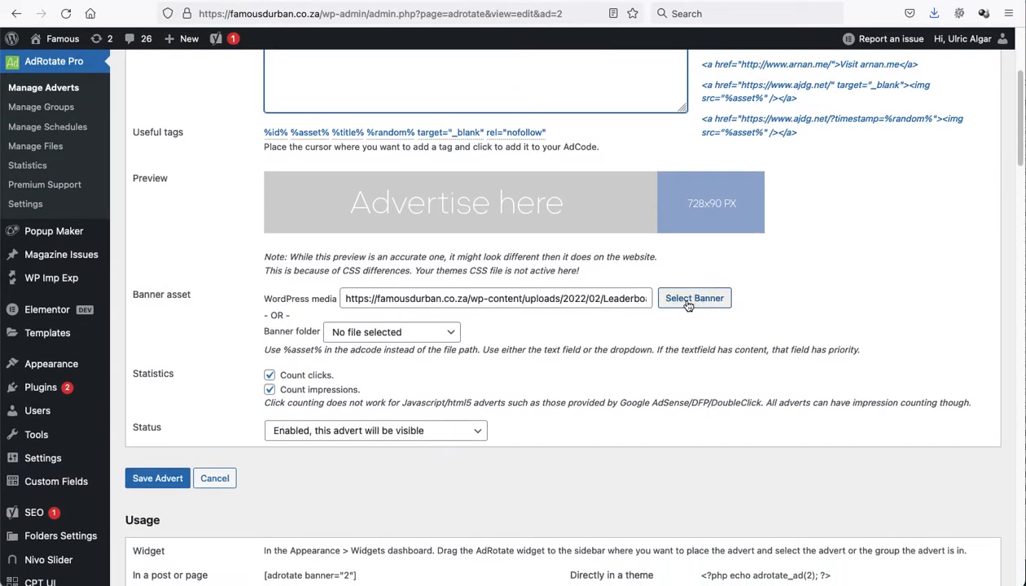
click(693, 300)
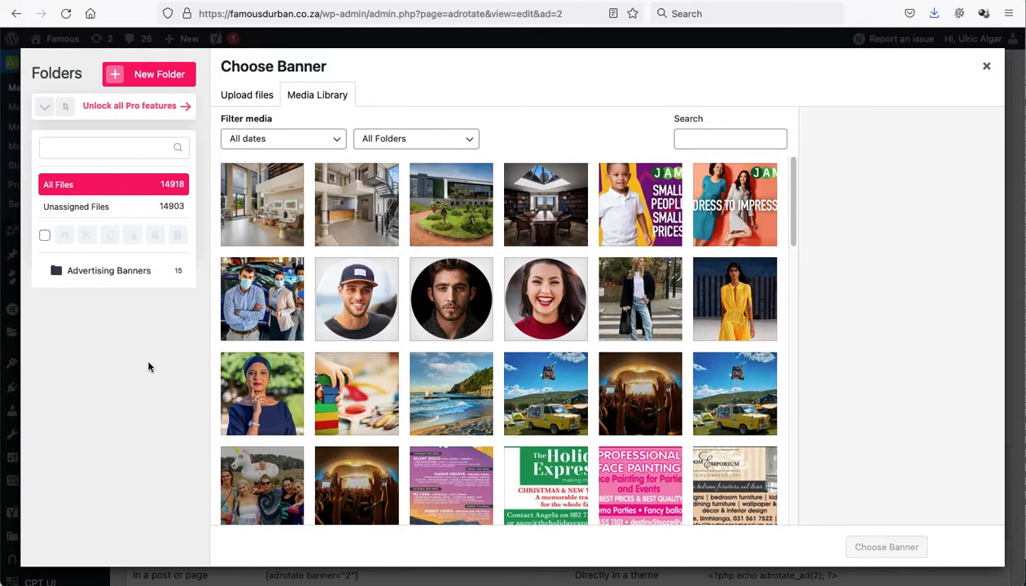
click(120, 275)
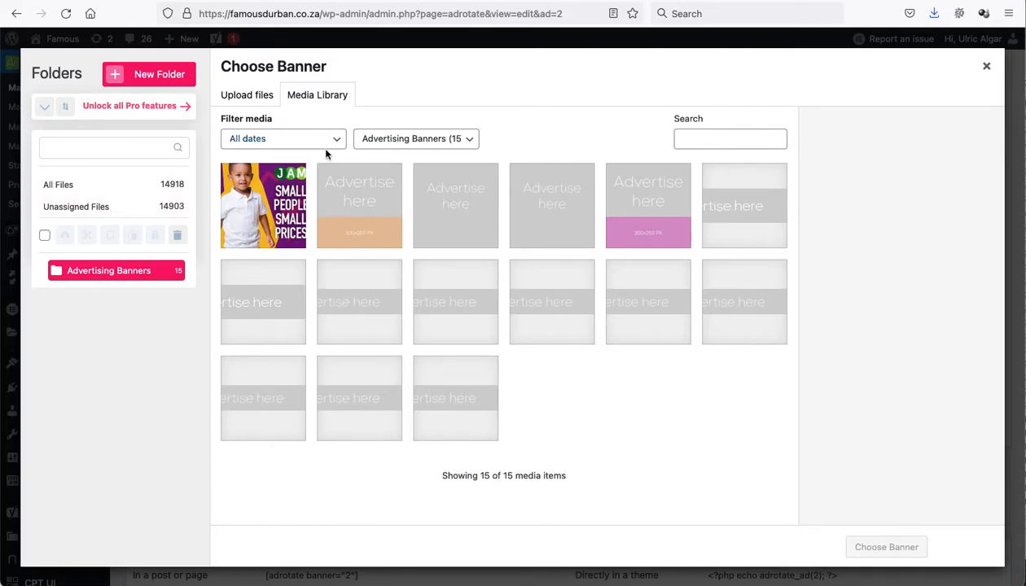
click(985, 67)
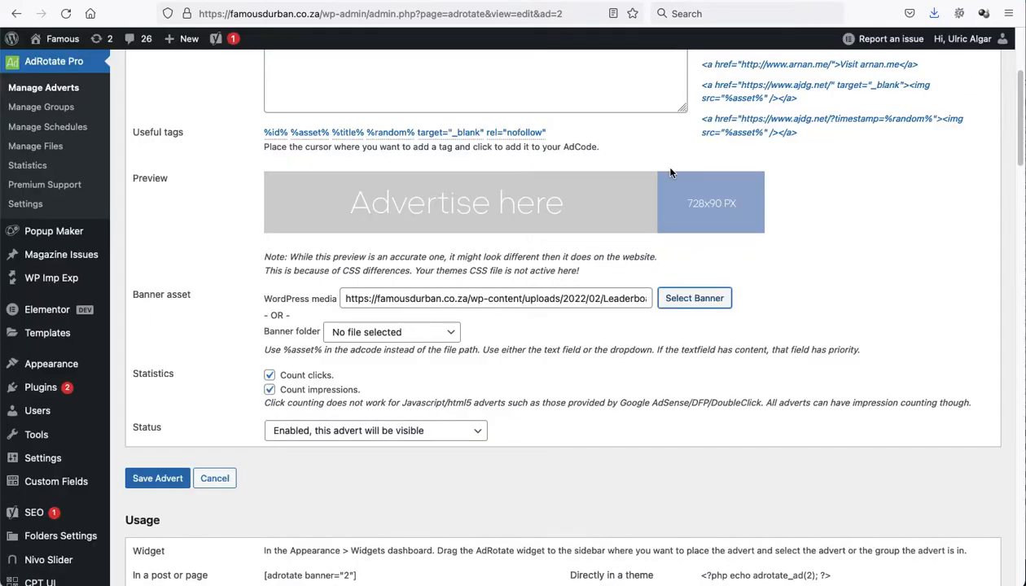
Examine the advert's Statistics, Status and Usage sections, down to the form for creating a new schedule
scroll(565, 353, down, 3)
scroll(601, 391, down, 4)
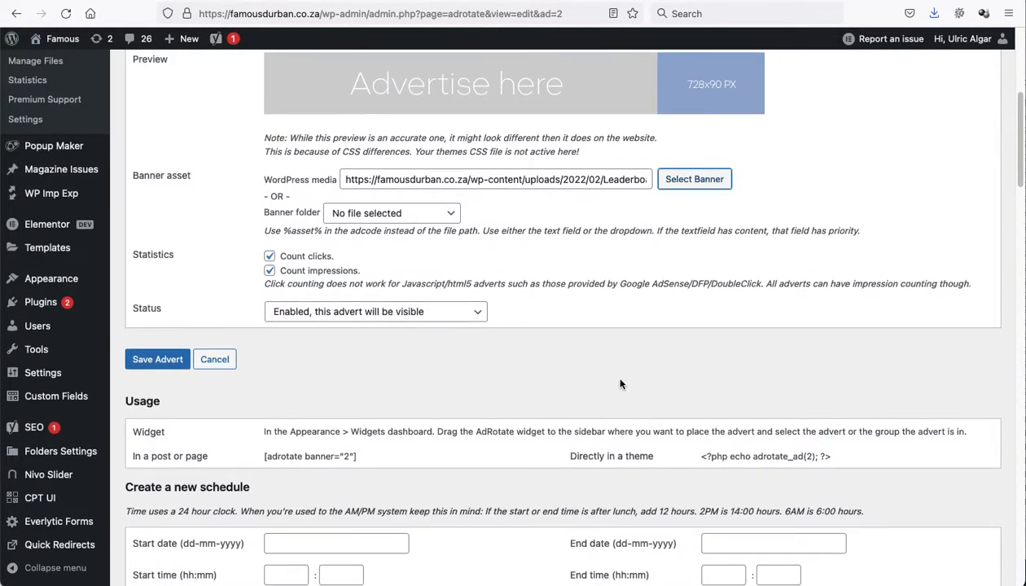
click(270, 176)
scroll(333, 249, down, 2)
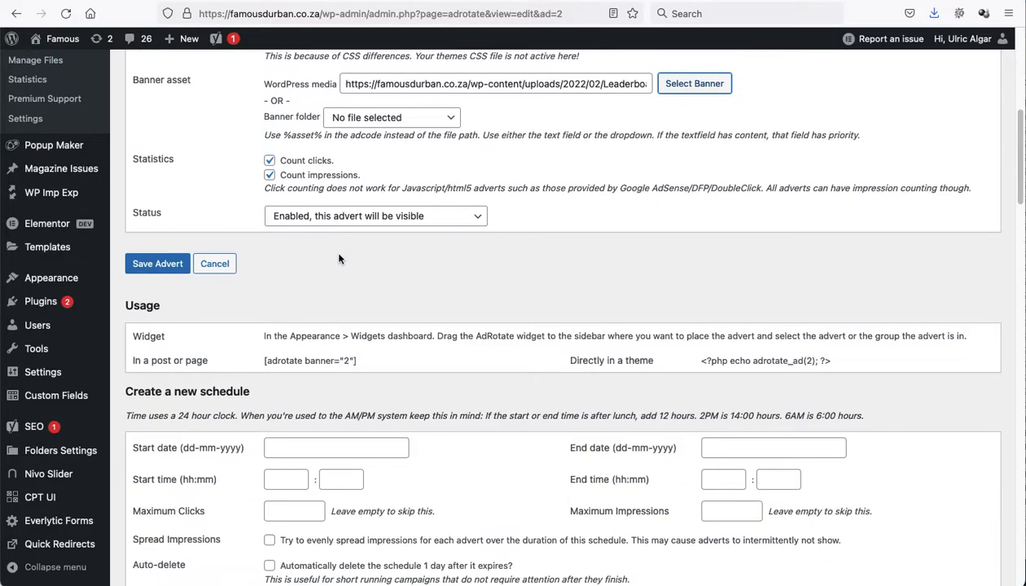
scroll(338, 266, down, 1)
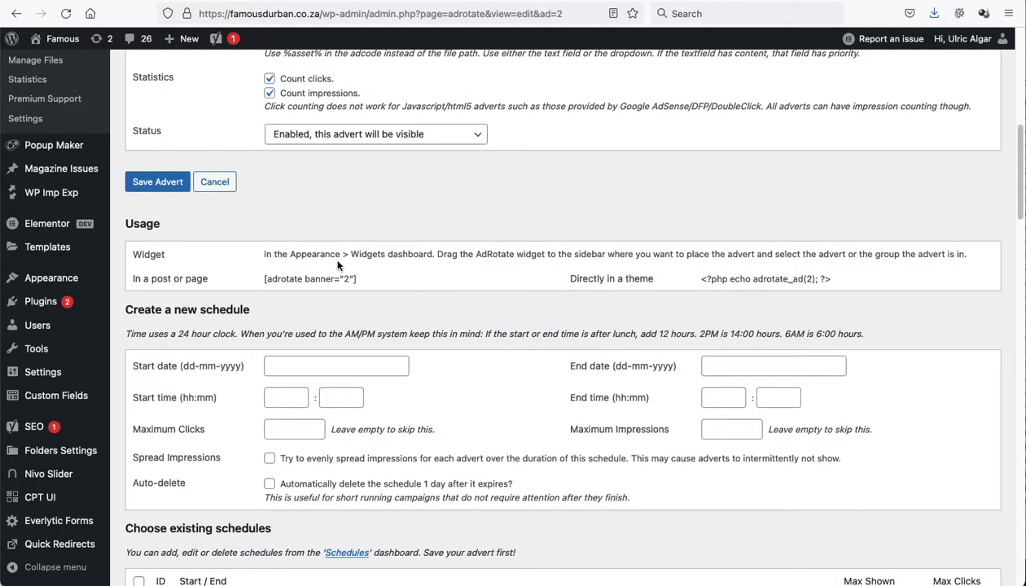
scroll(365, 210, down, 3)
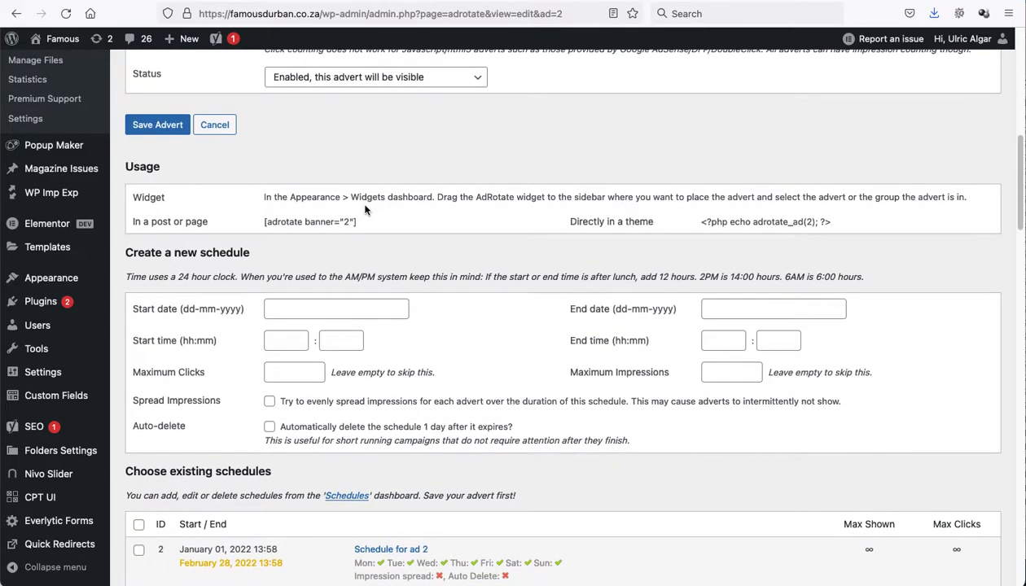
scroll(418, 231, down, 2)
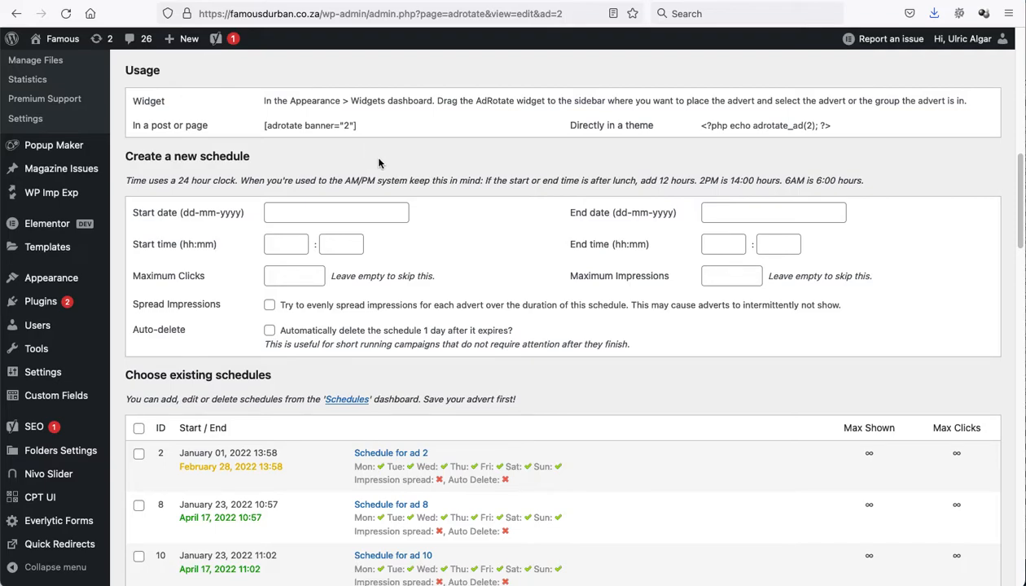
Browse the End date calendar of the new schedule form, including March 2022, without picking a date
scroll(225, 195, down, 1)
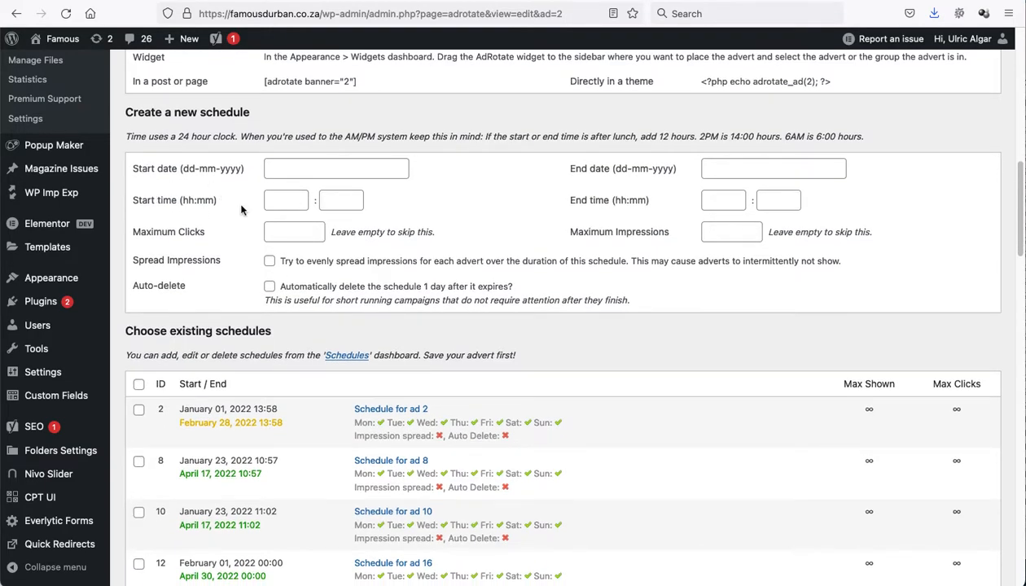
click(735, 171)
click(847, 192)
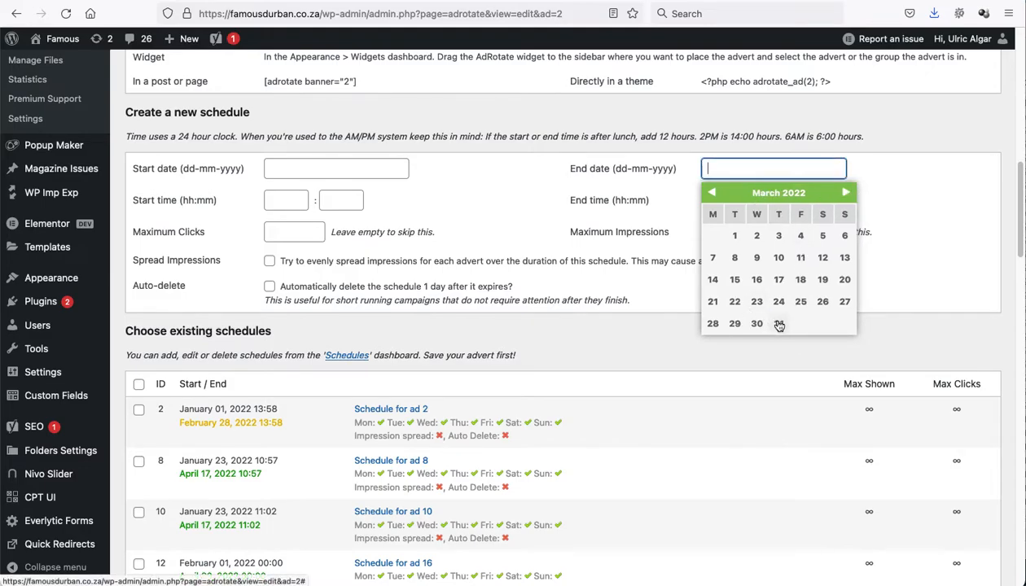
click(601, 229)
scroll(639, 230, down, 1)
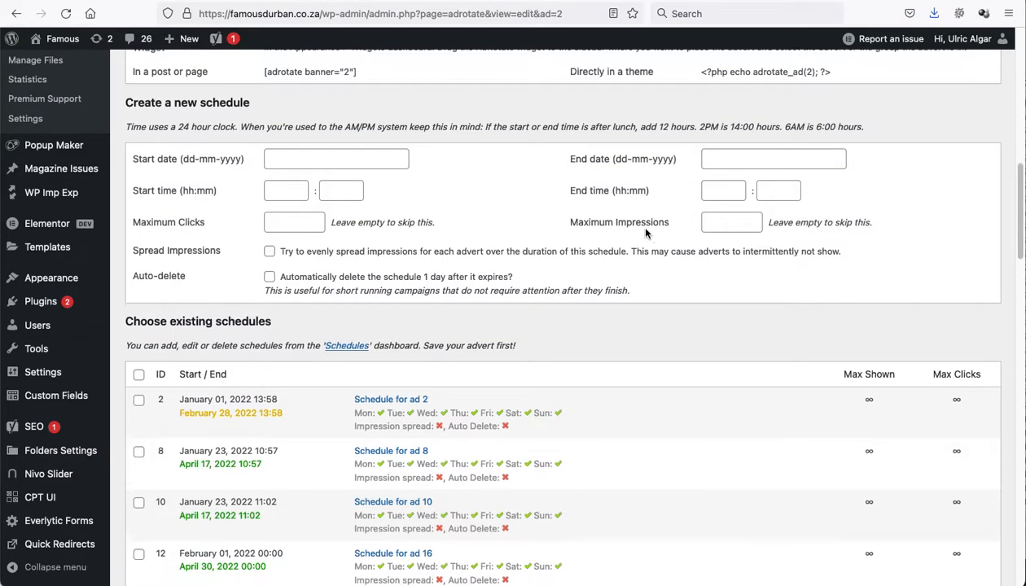
click(708, 151)
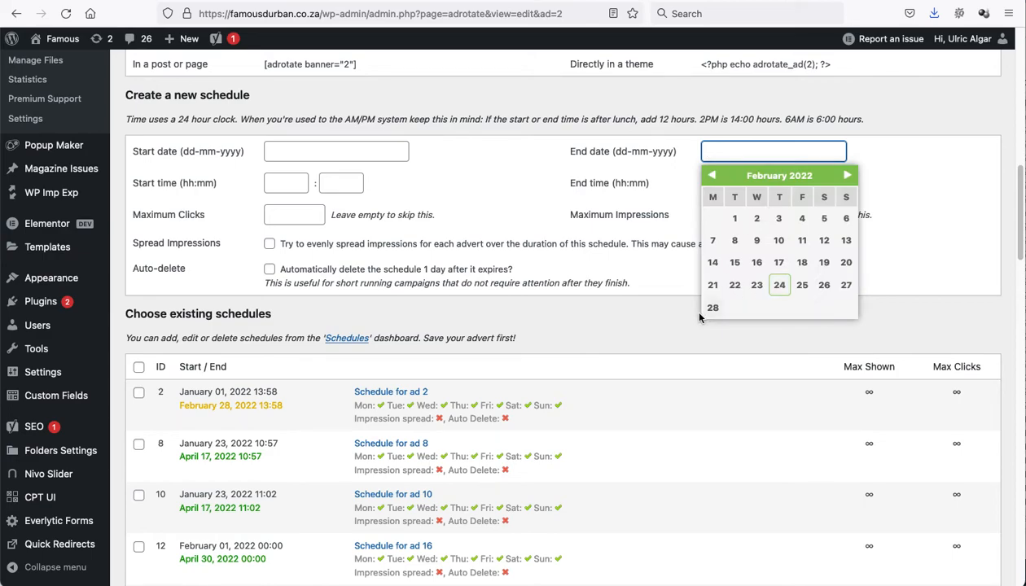
click(612, 186)
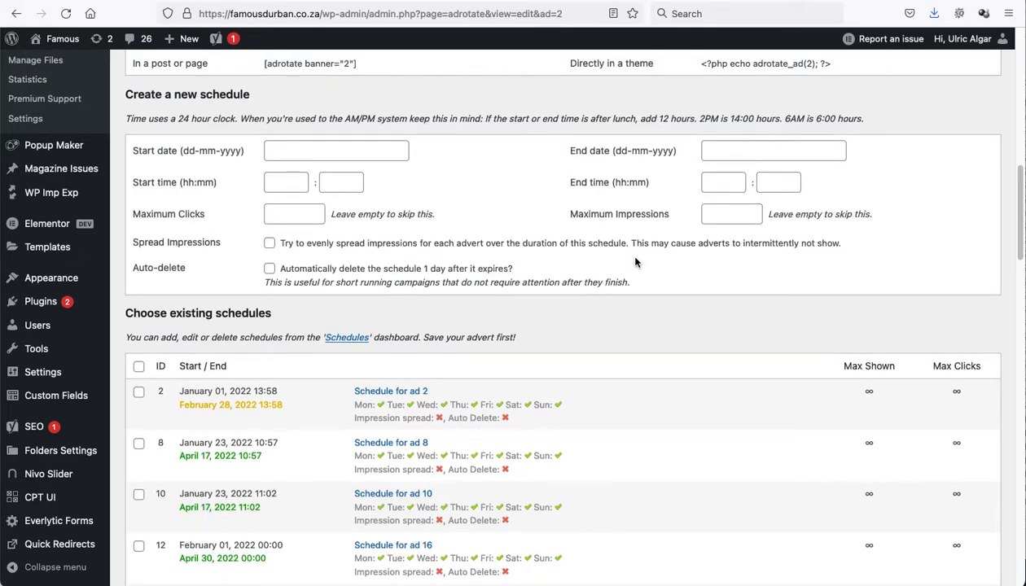
Look at the new schedule's Start time, Start date calendar and Maximum Clicks fields, leaving them all empty
click(283, 179)
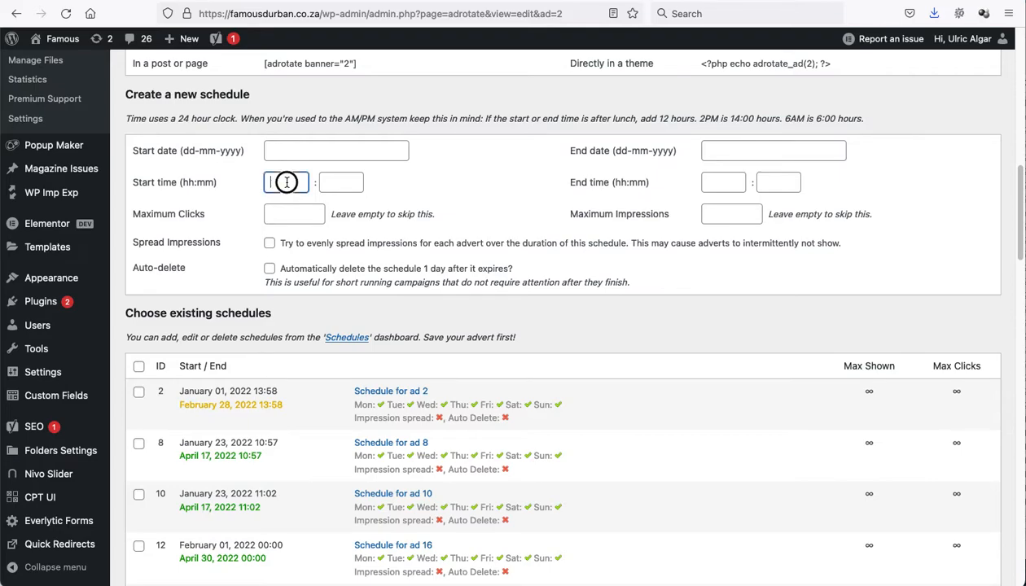
click(299, 151)
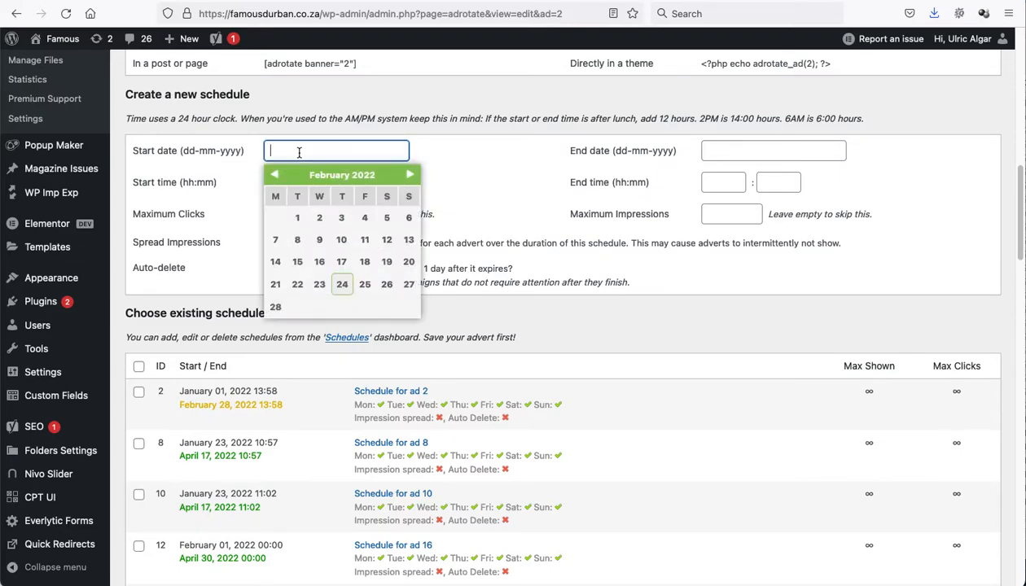
click(409, 176)
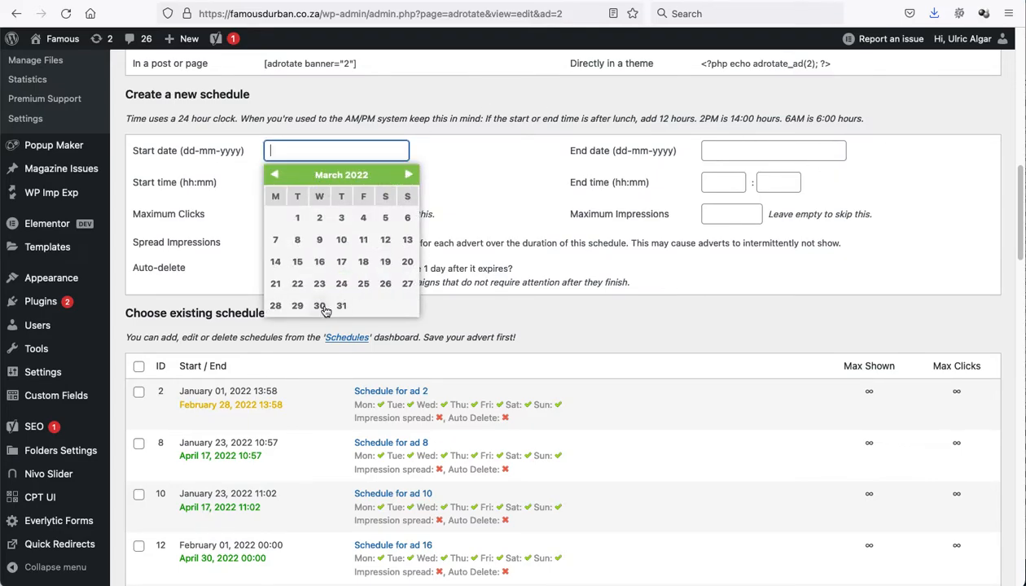
click(409, 174)
click(484, 193)
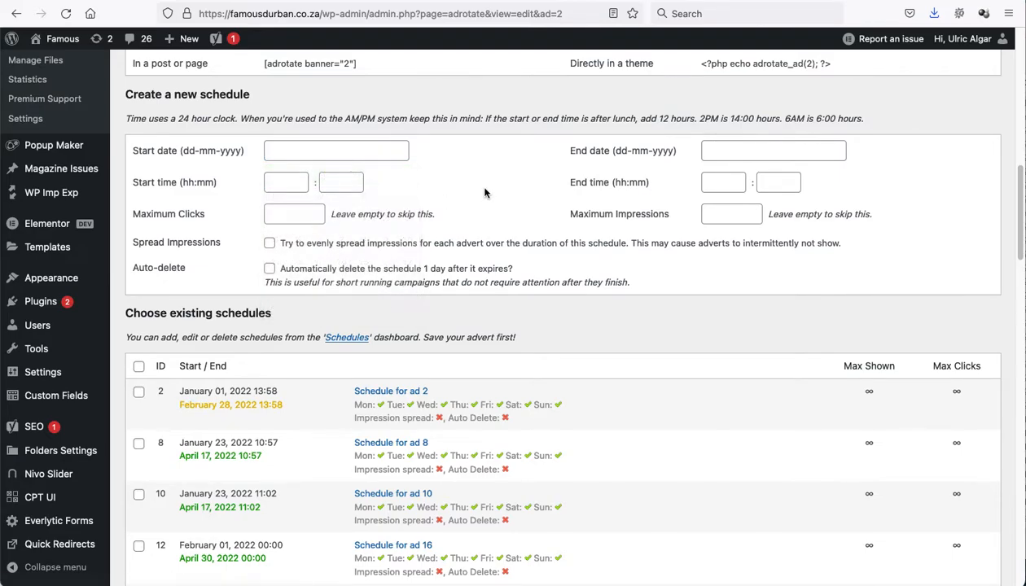
scroll(389, 247, down, 1)
click(306, 174)
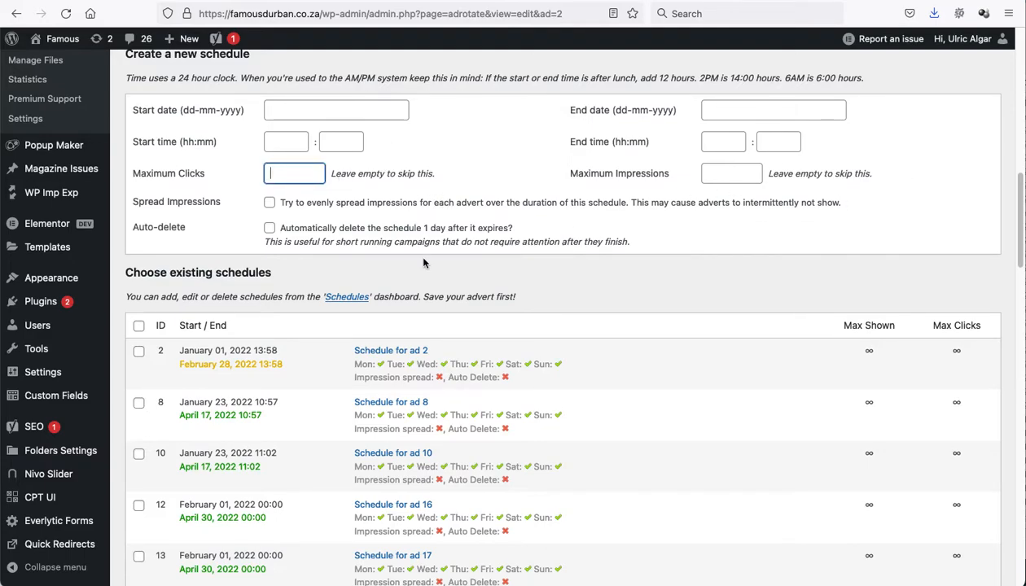
Review the existing schedules available to the advert and check which one is assigned to it
scroll(424, 262, down, 2)
scroll(423, 262, up, 1)
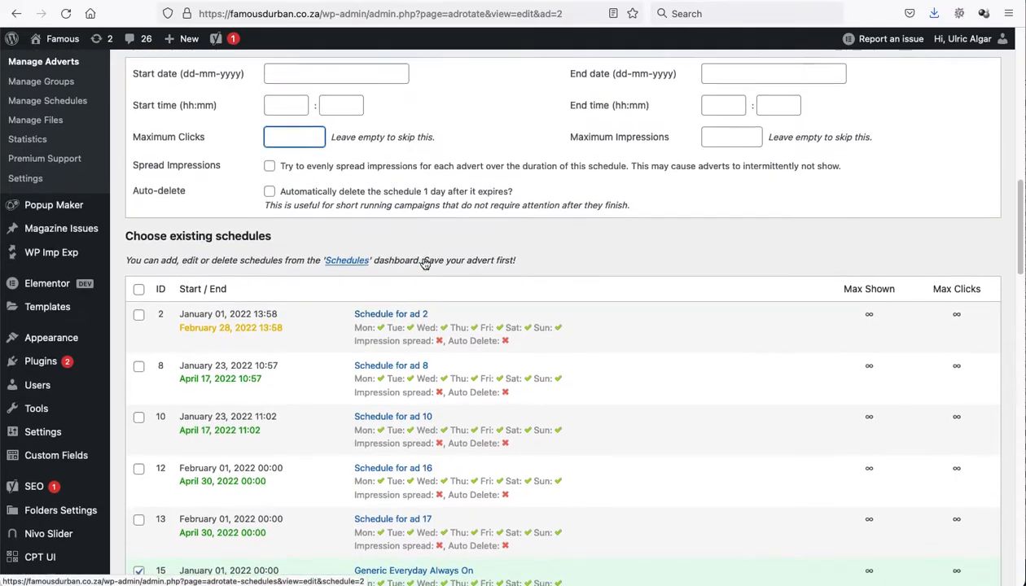
scroll(423, 262, down, 2)
scroll(423, 262, down, 2)
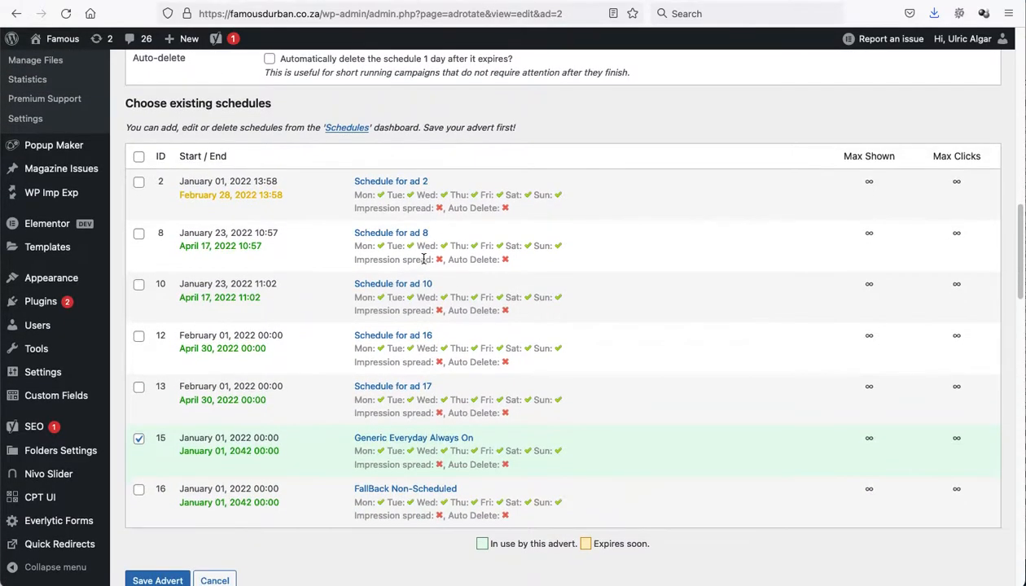
scroll(423, 259, down, 1)
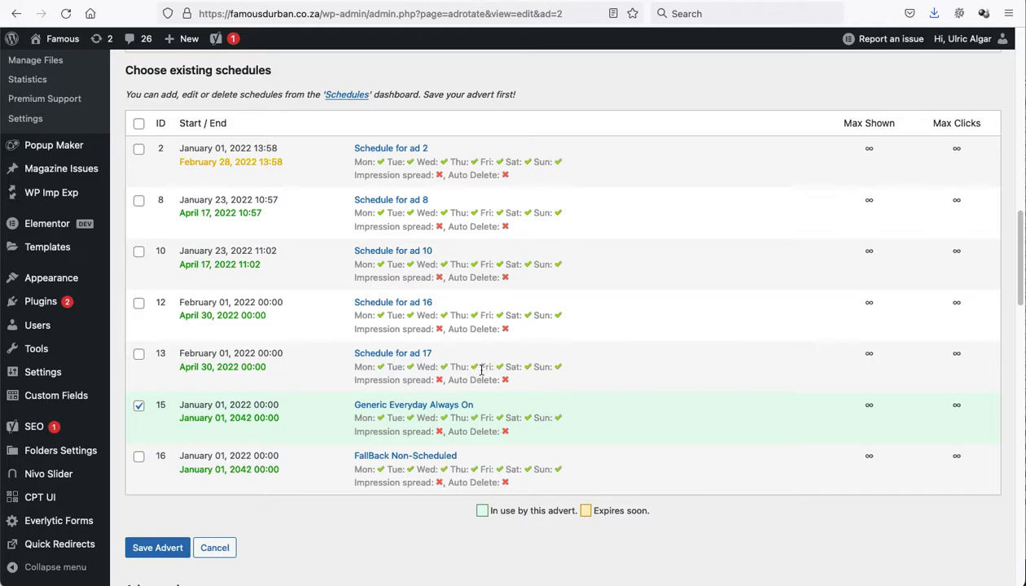
Open "Schedule for ad 2" to view its settings, cancel the edit, and review the list of all schedules
click(391, 150)
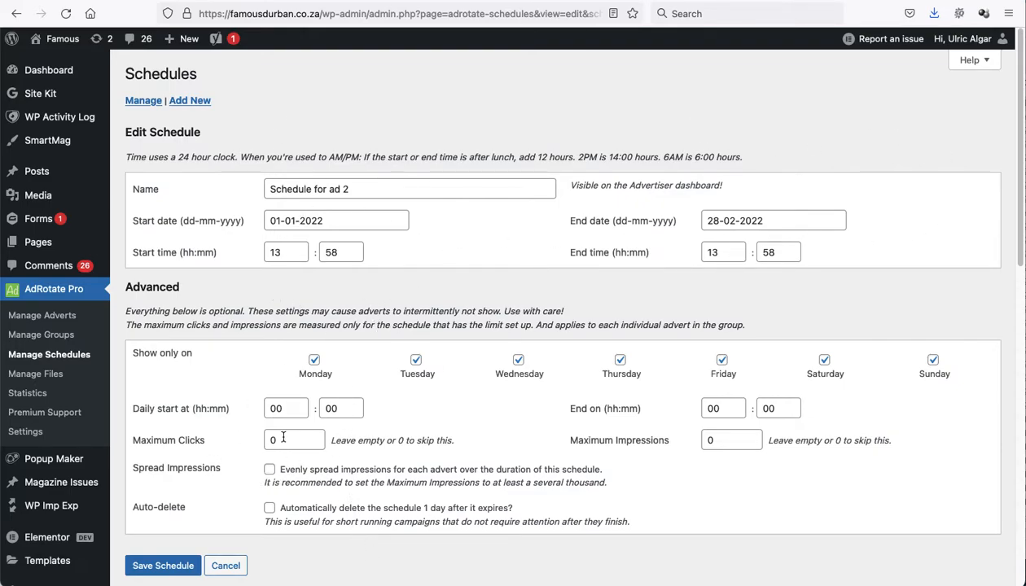
click(225, 565)
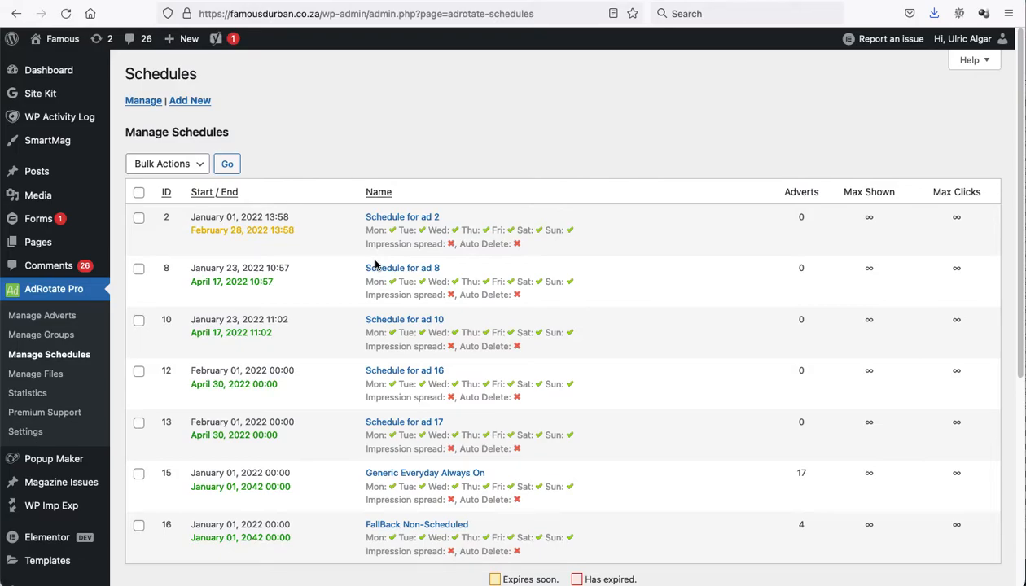
scroll(428, 363, down, 2)
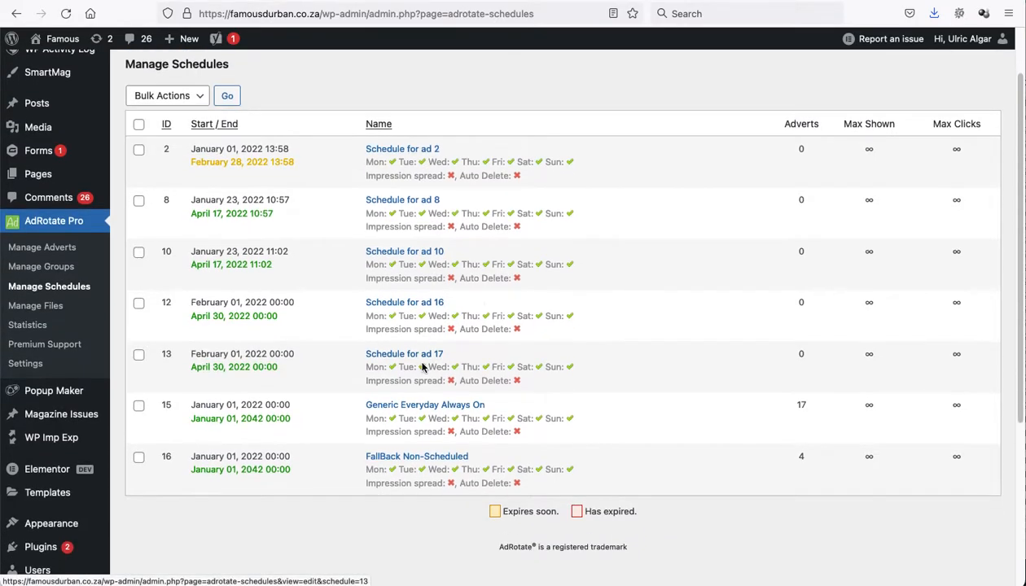
scroll(434, 358, up, 1)
scroll(435, 358, down, 1)
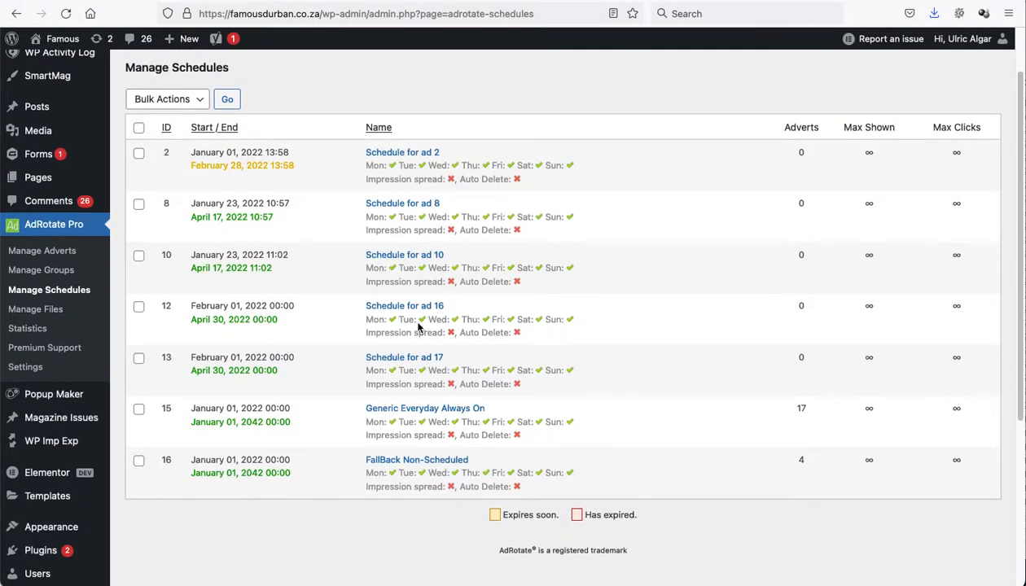
scroll(419, 358, down, 2)
scroll(426, 348, up, 4)
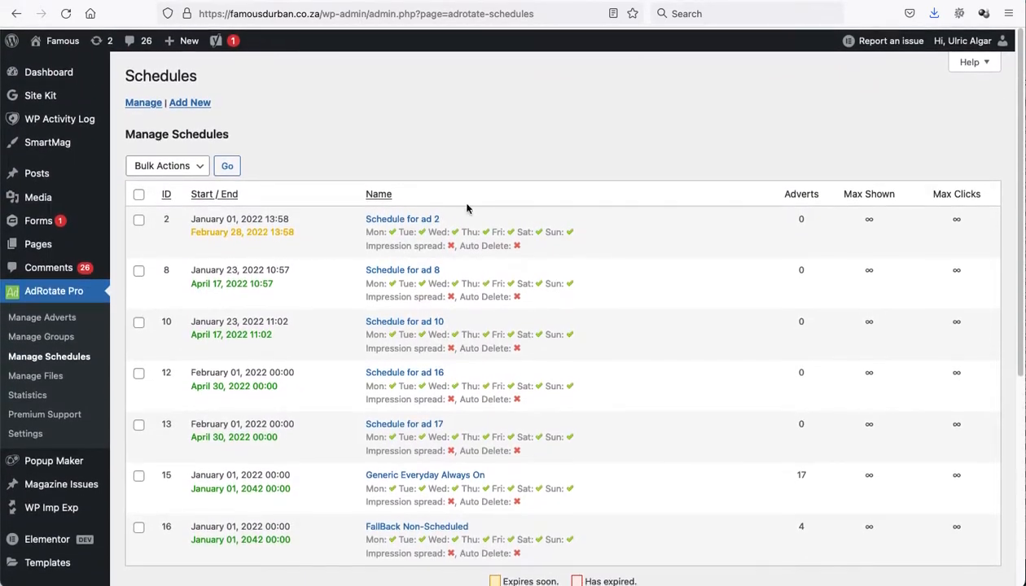
Return to the active adverts list and look through the adverts down to the Google Fallback and mobile ones
click(49, 319)
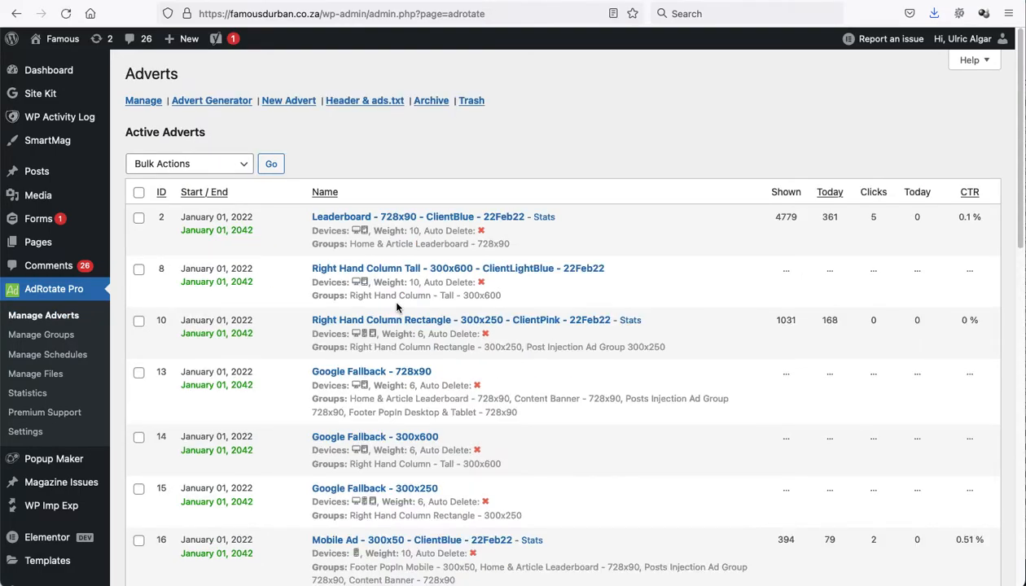
scroll(396, 306, down, 5)
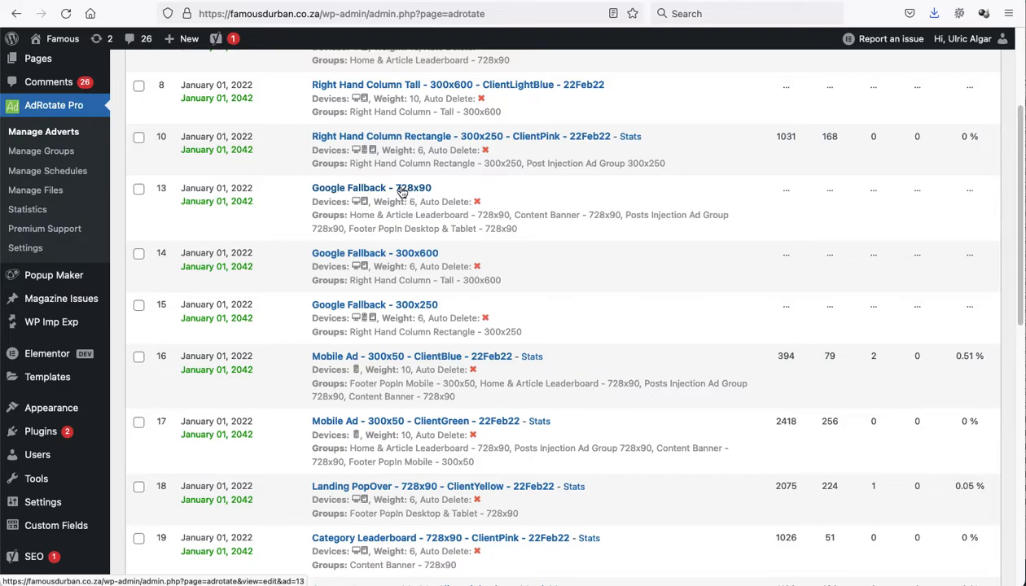
Open the "Google Fallback - 728x90" advert and examine its AdCode and which existing schedule is assigned to it
click(403, 192)
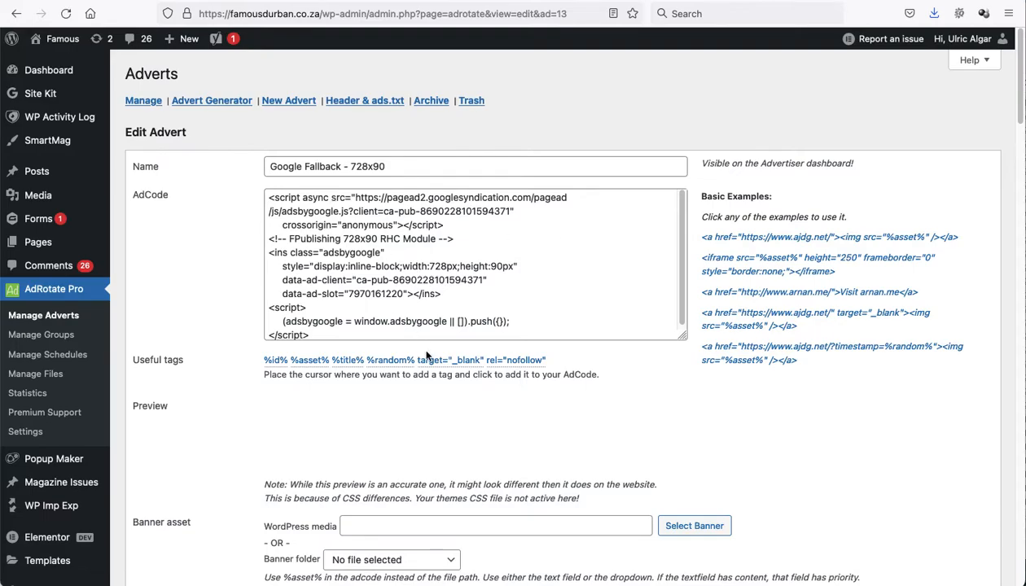
click(683, 287)
click(673, 428)
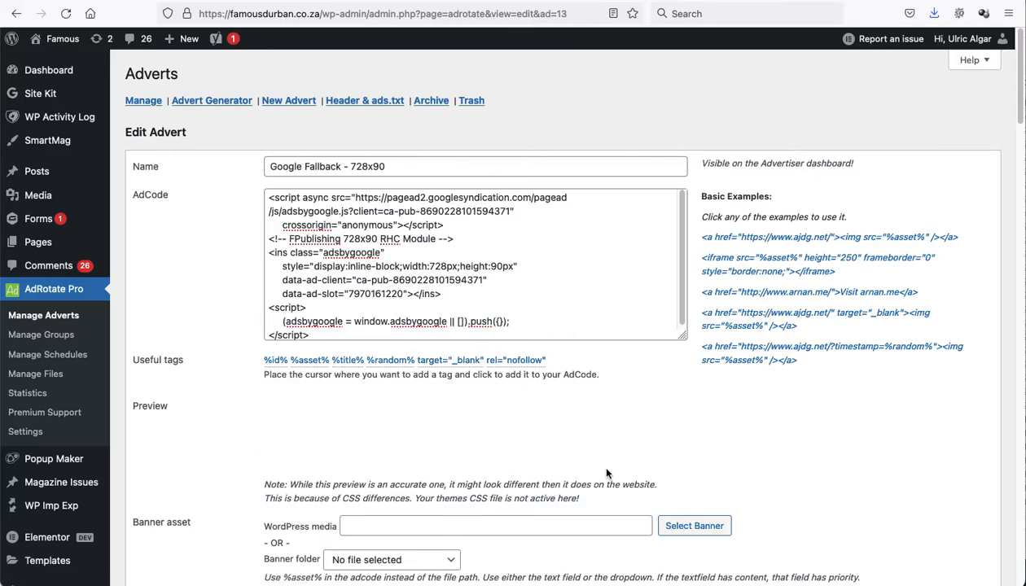
scroll(606, 473, down, 10)
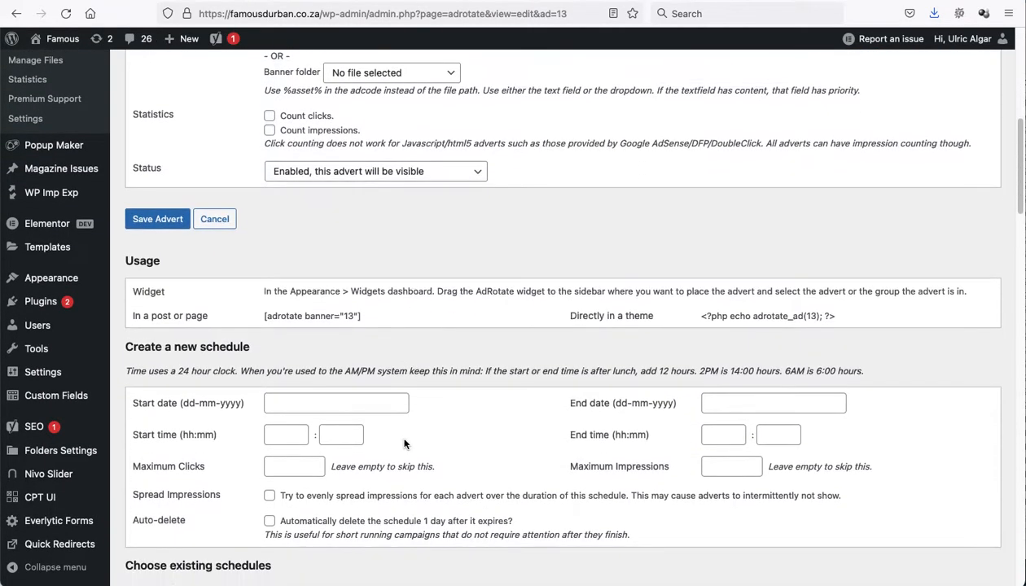
scroll(405, 444, down, 12)
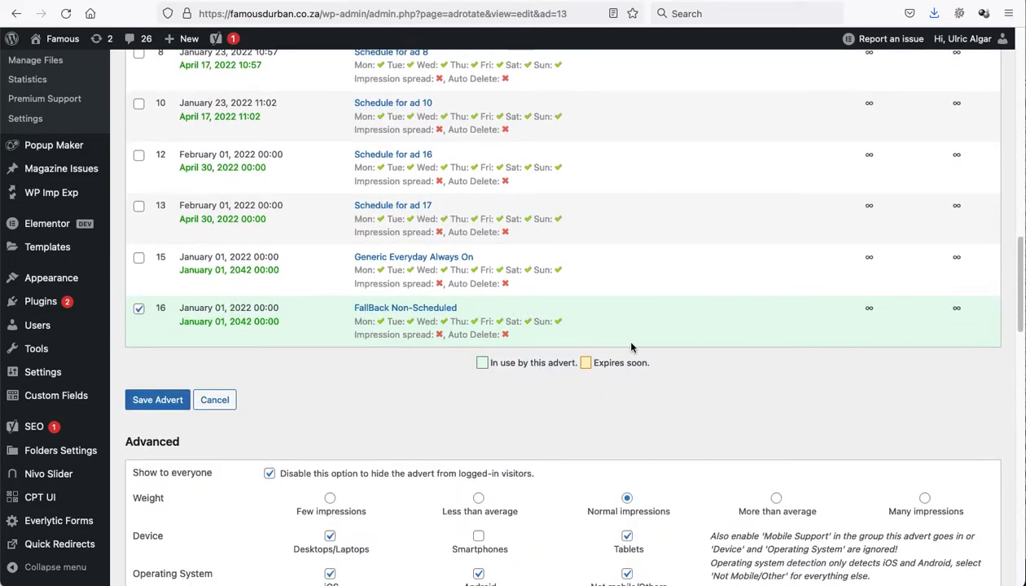
Review the fallback advert's Advanced weight, device and operating system settings along with its Geo Targeting options
scroll(535, 399, down, 3)
scroll(589, 529, down, 1)
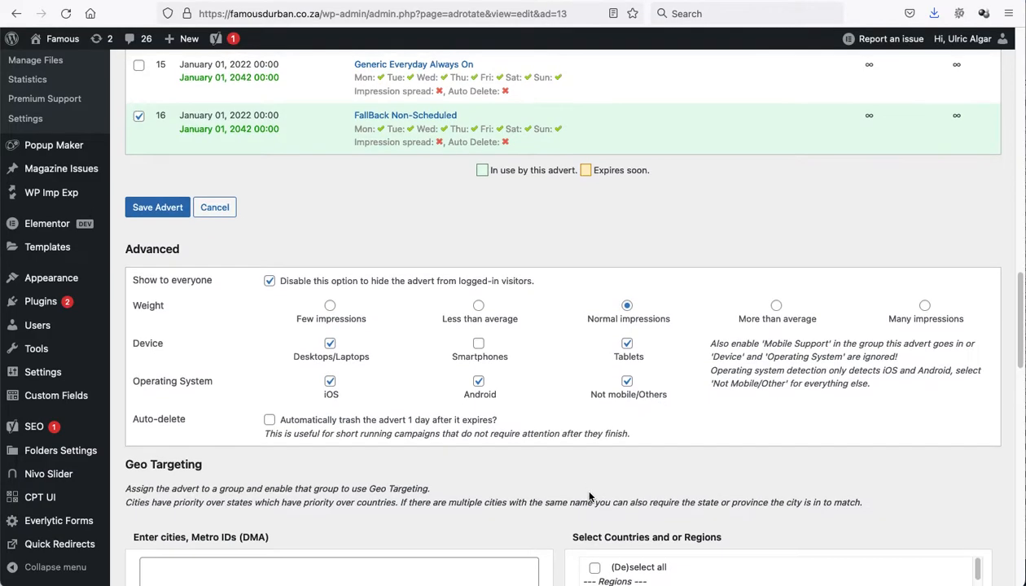
scroll(776, 397, down, 3)
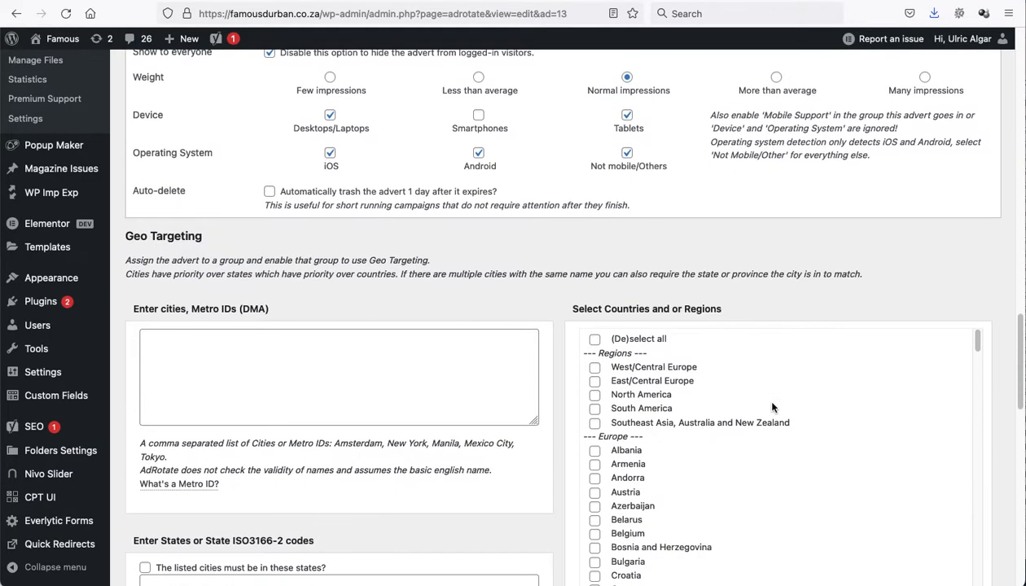
scroll(733, 407, up, 4)
scroll(661, 450, down, 1)
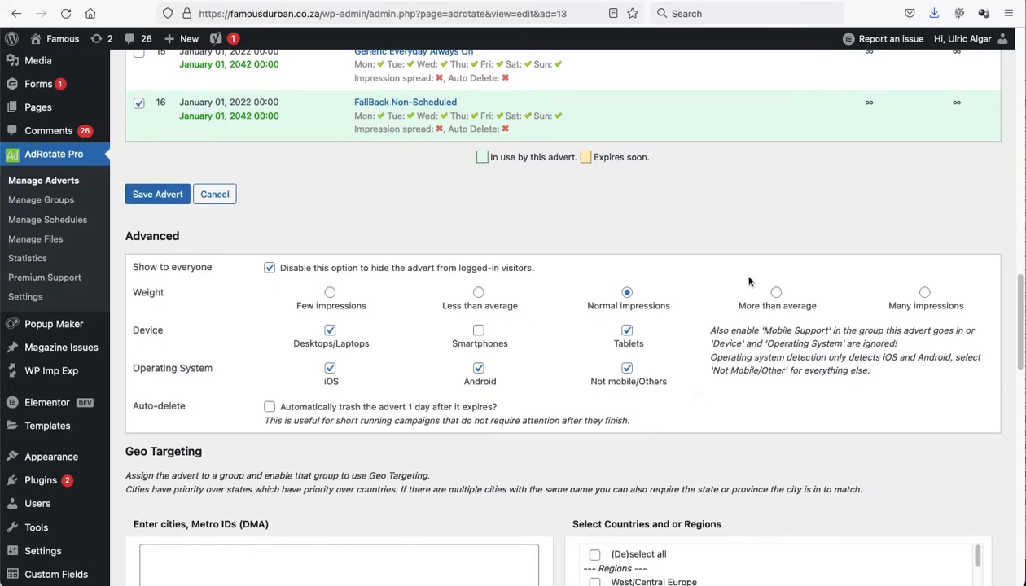
scroll(541, 348, up, 2)
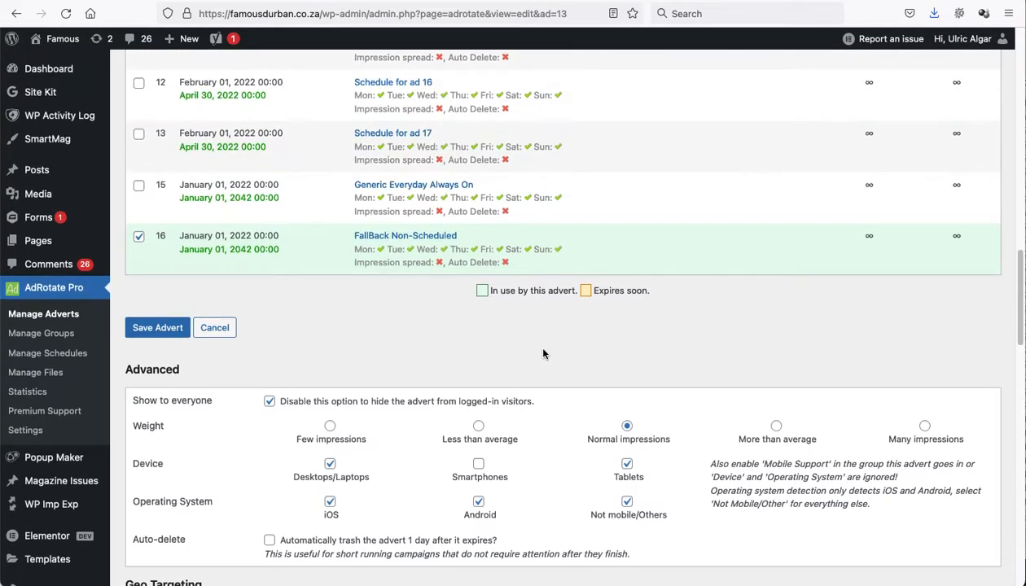
scroll(250, 352, up, 1)
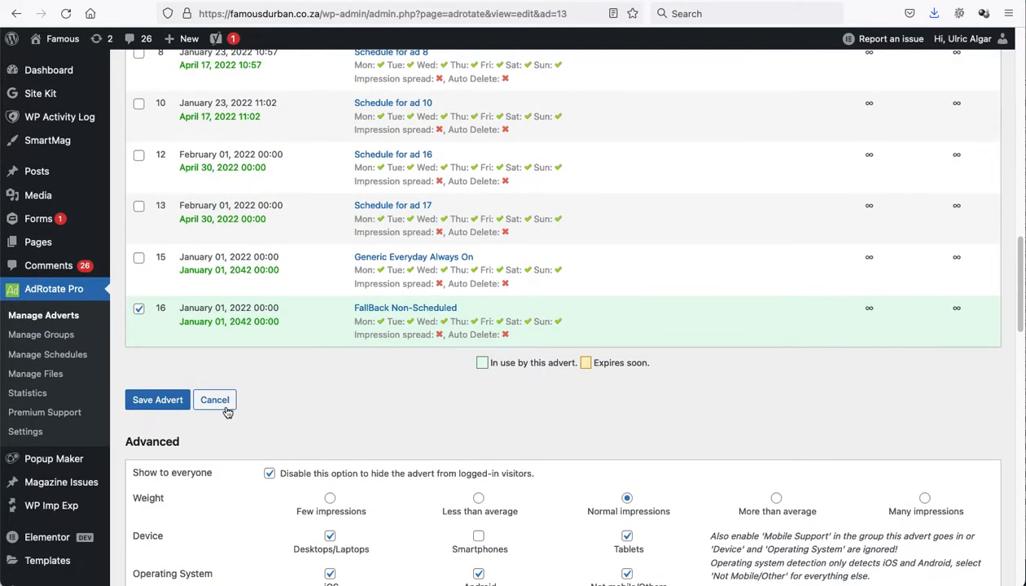
Return to the active adverts list, open "Leaderboard - 728x90 - ClientBlue - 22Feb22" and look through its new and existing schedule sections
click(57, 316)
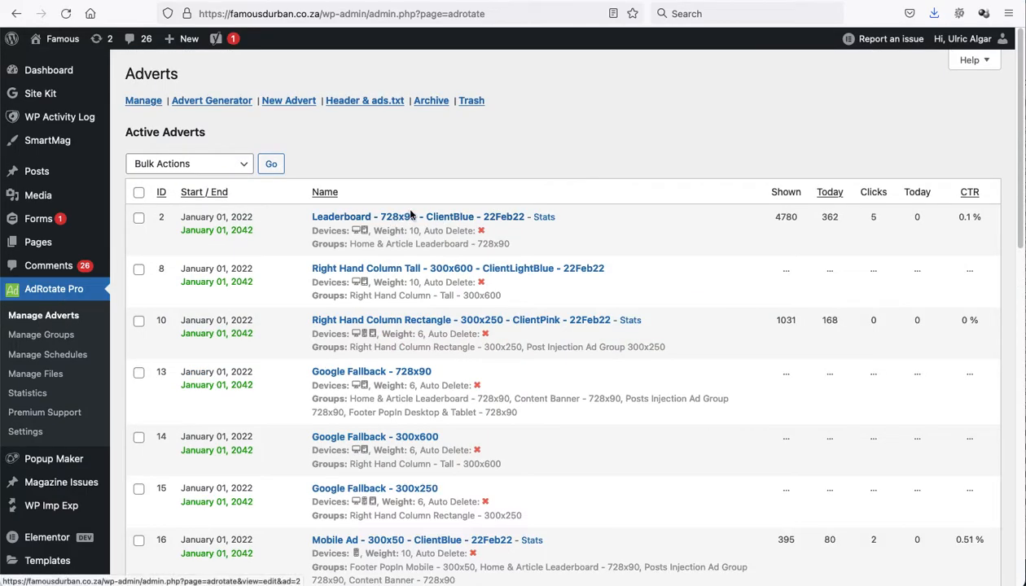
click(412, 222)
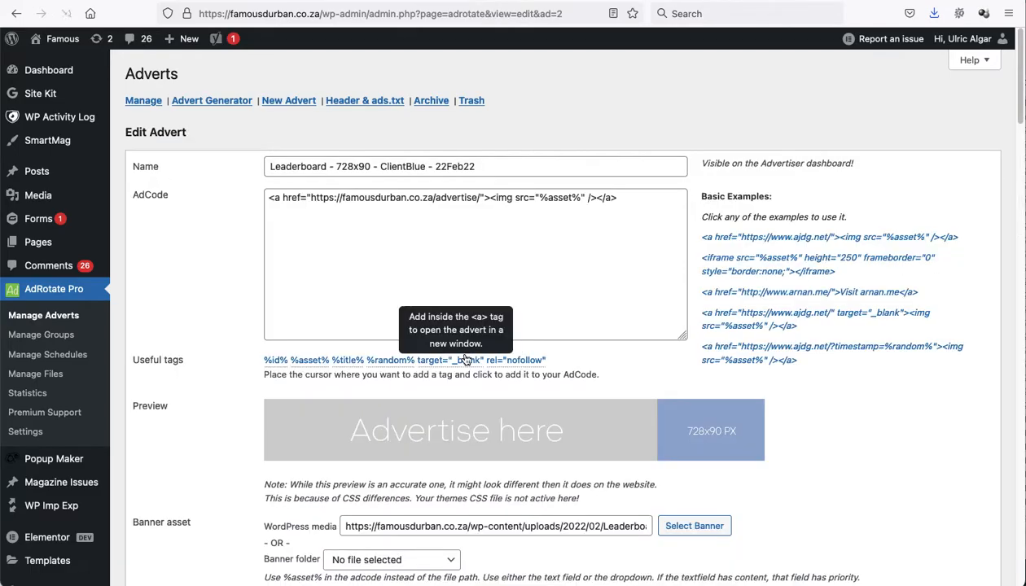
scroll(464, 359, down, 10)
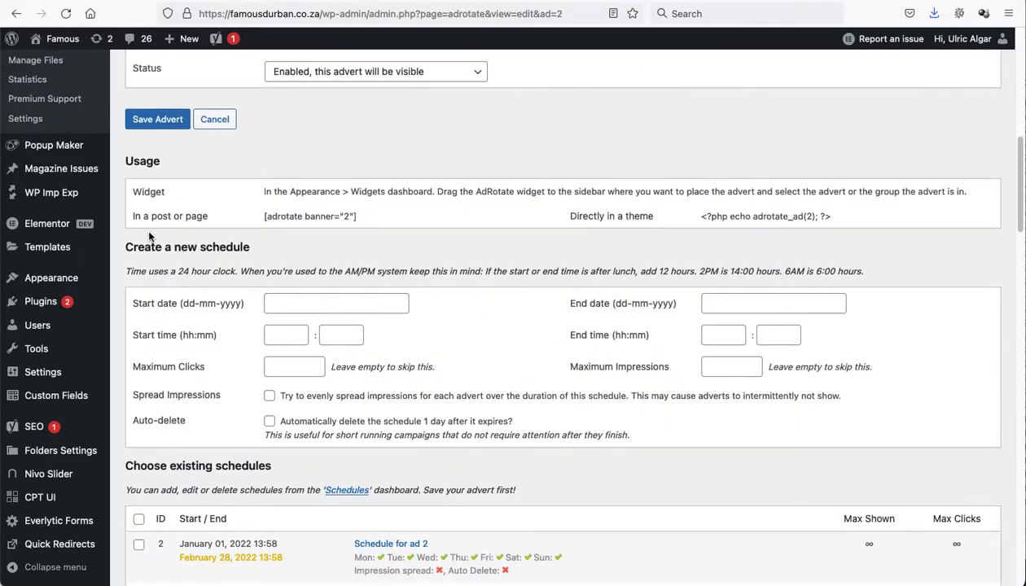
scroll(489, 481, down, 8)
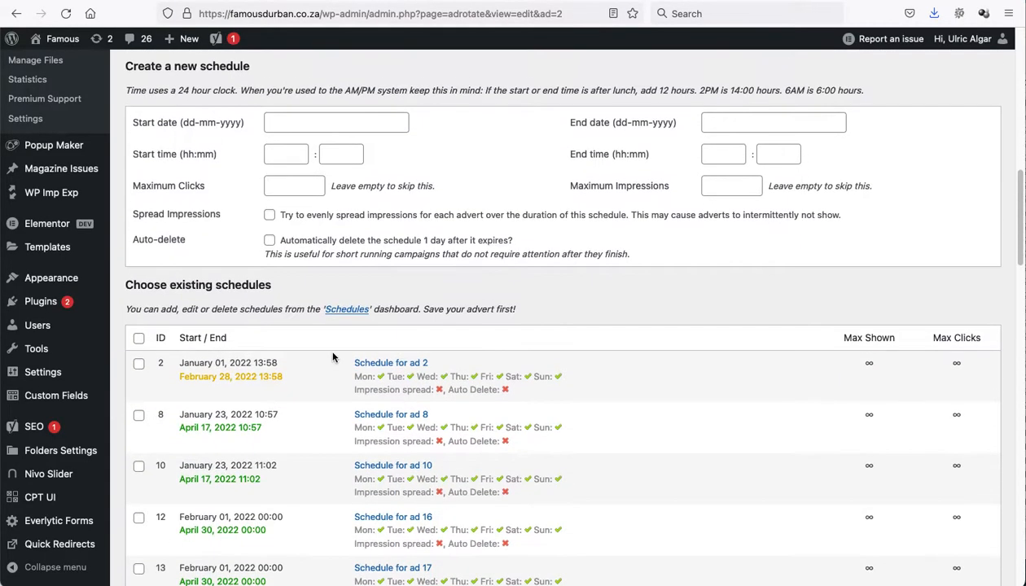
Examine the leaderboard advert's Advanced settings for weight, device and operating system, and recheck its assigned schedule
scroll(412, 377, down, 11)
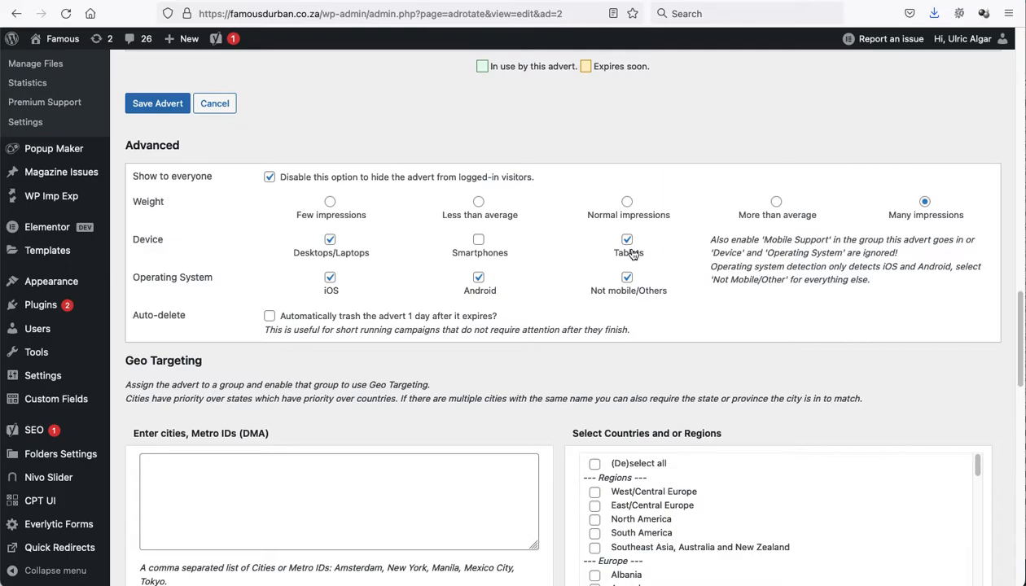
scroll(574, 175, up, 10)
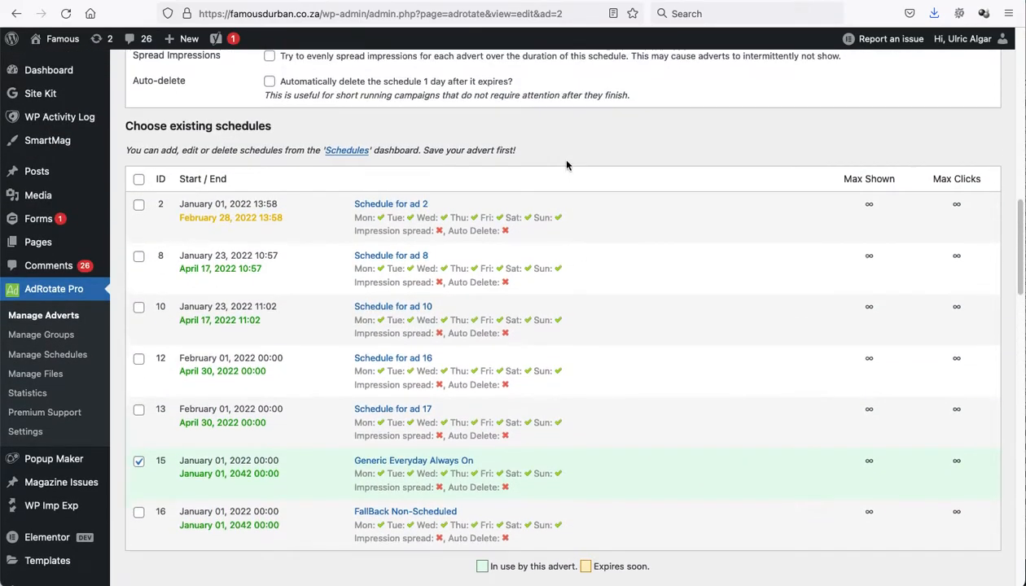
scroll(372, 299, down, 10)
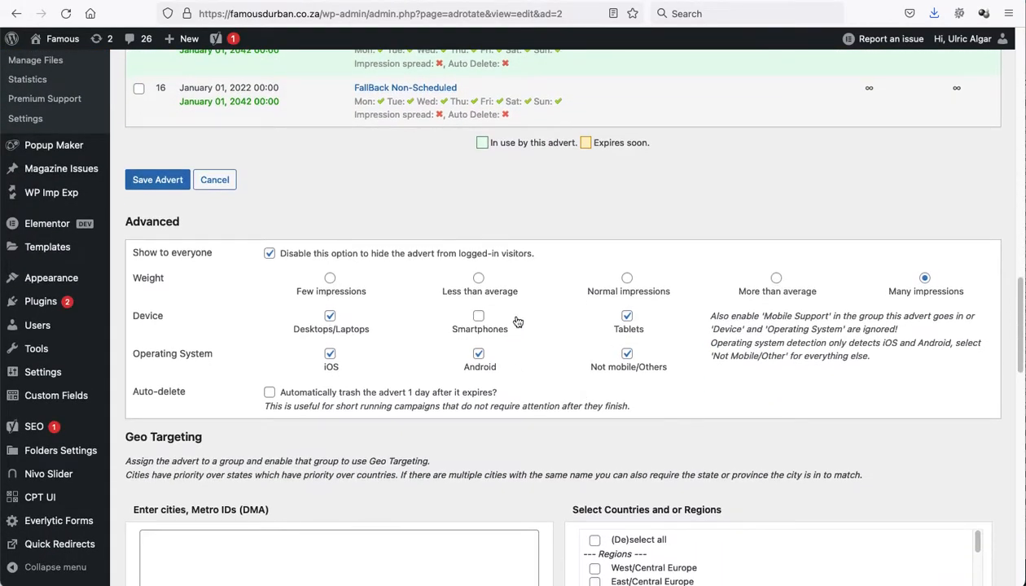
scroll(442, 312, down, 2)
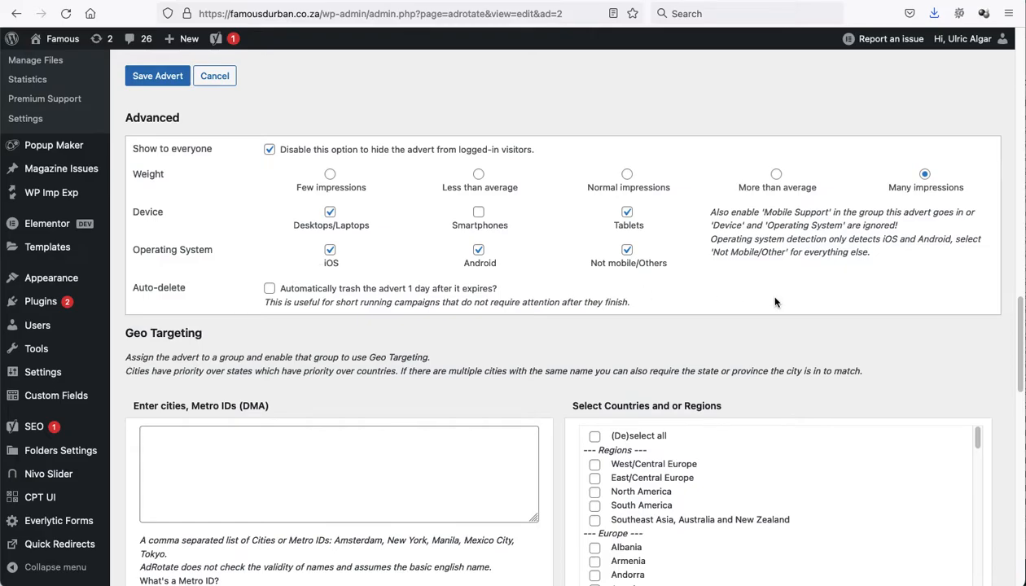
Examine the leaderboard advert's Geo Targeting options for cities, states, and countries or regions
scroll(775, 302, down, 3)
scroll(763, 270, down, 2)
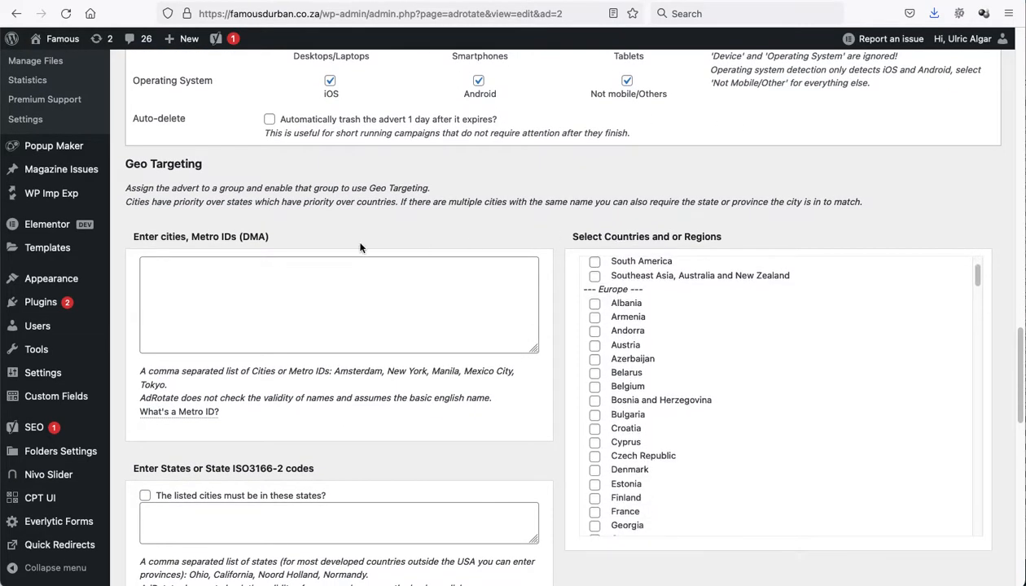
scroll(422, 247, down, 2)
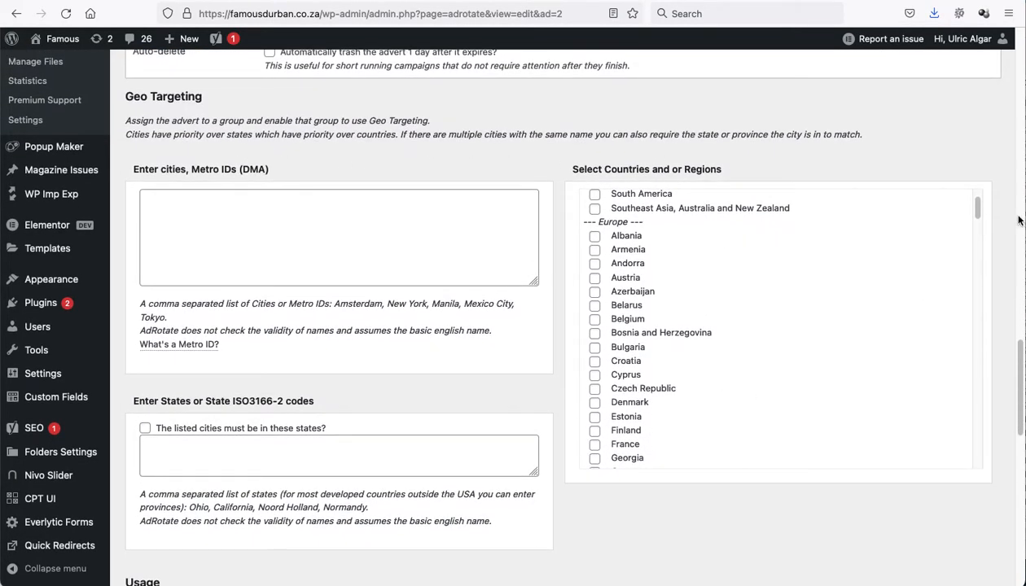
scroll(763, 439, down, 2)
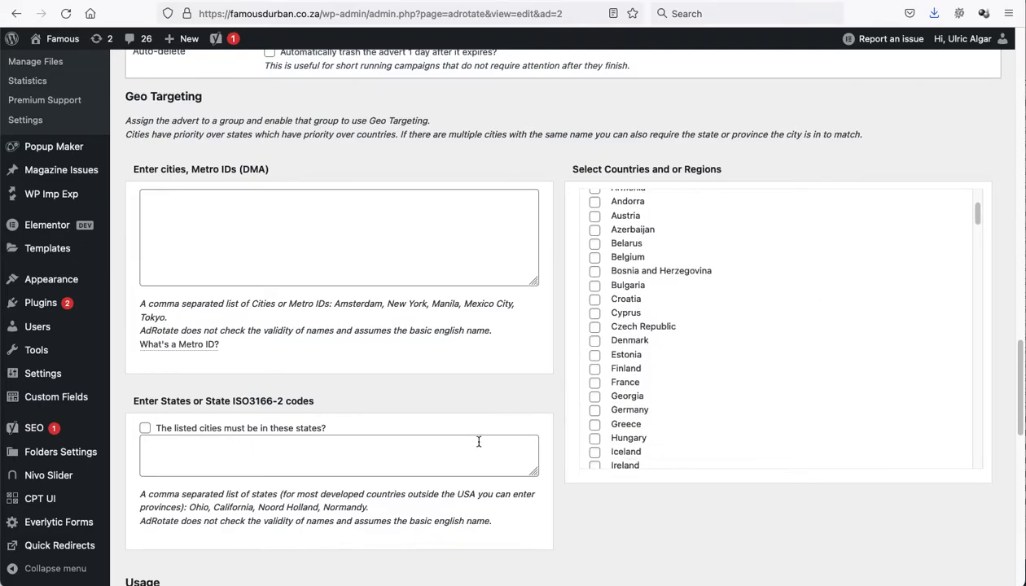
scroll(504, 456, down, 4)
scroll(579, 382, up, 2)
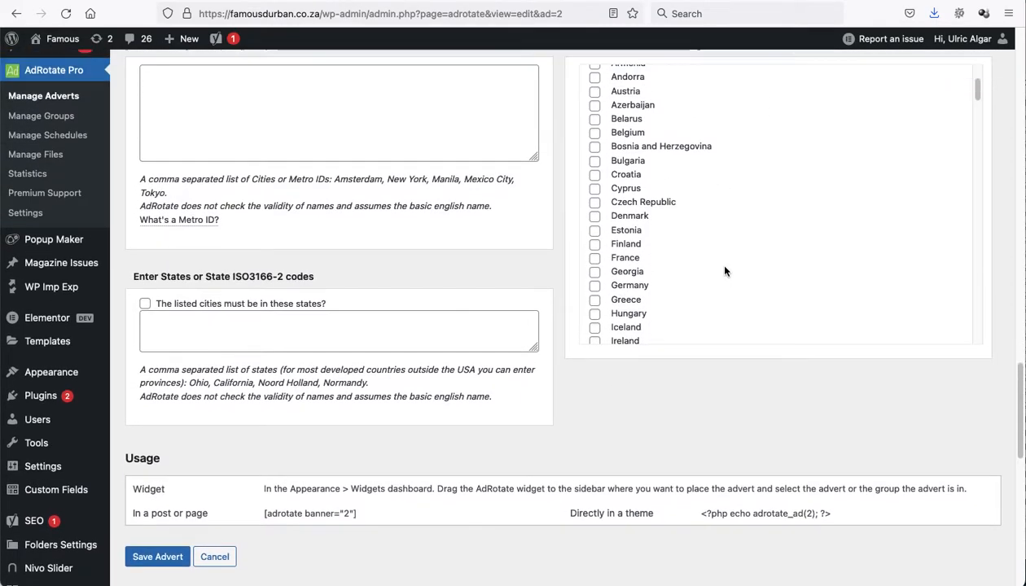
scroll(698, 298, down, 15)
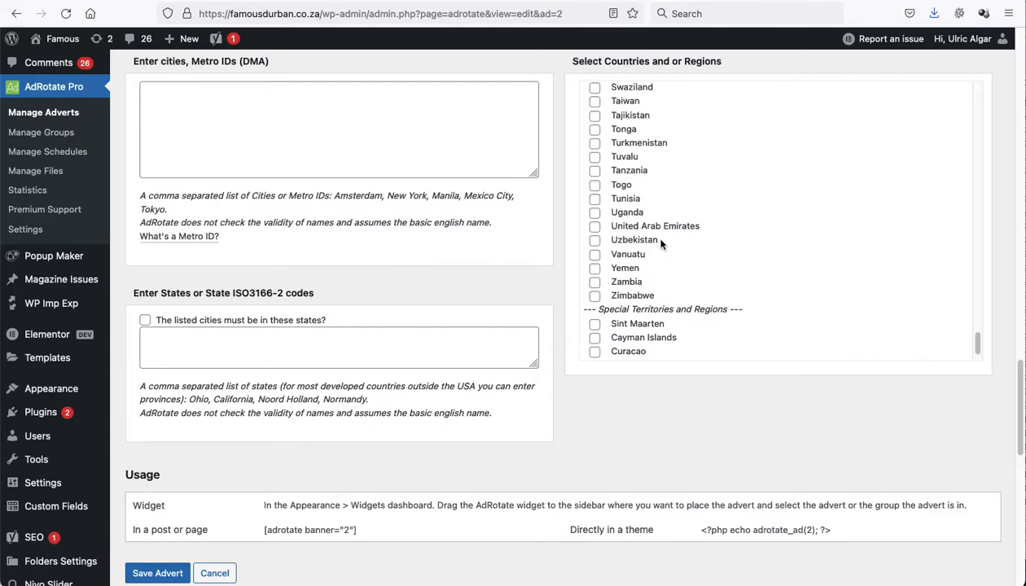
scroll(663, 242, up, 2)
scroll(524, 457, down, 6)
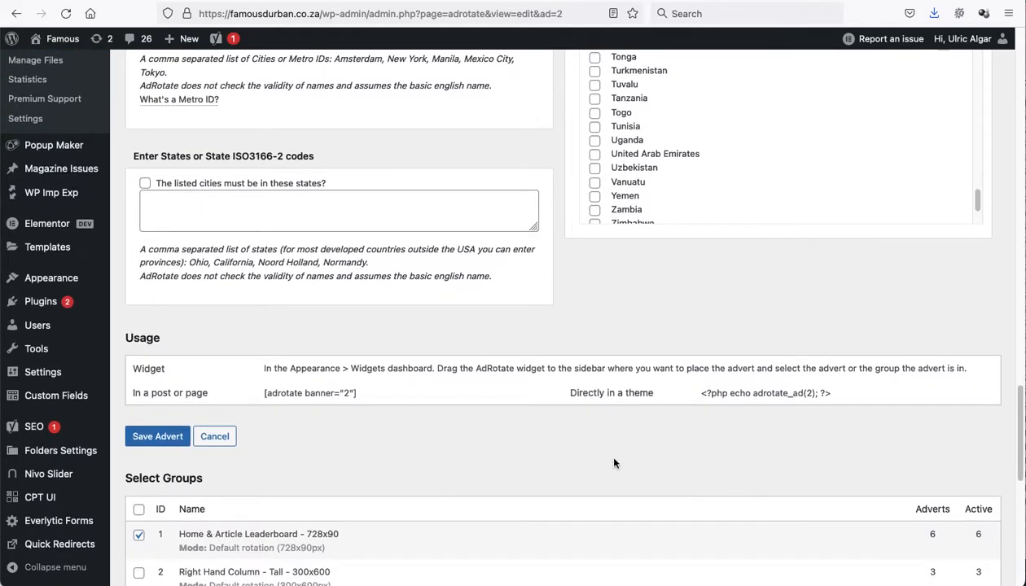
Review which groups the leaderboard advert can be assigned to and look at its Portability advert hash
scroll(487, 488, down, 1)
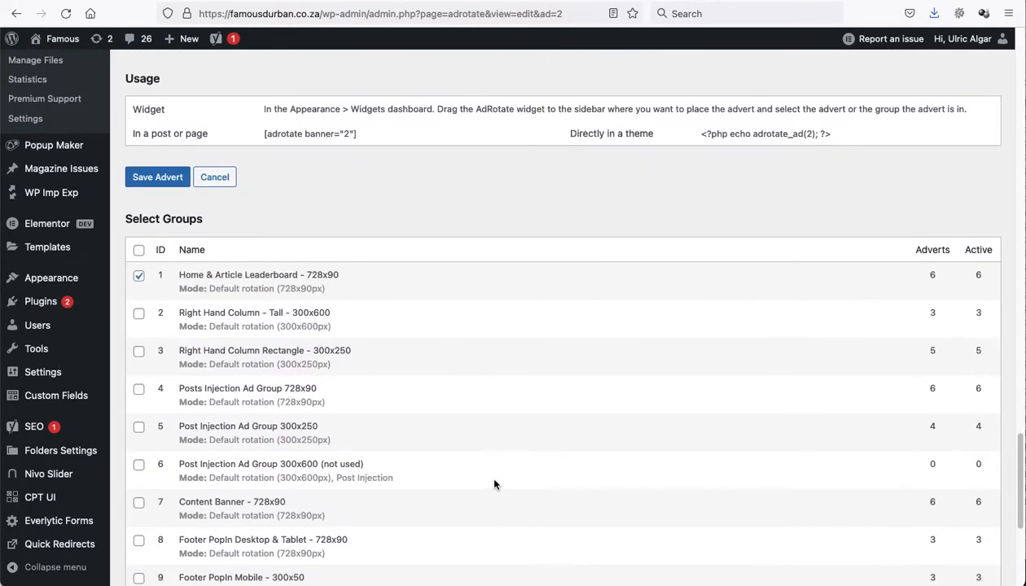
scroll(524, 229, down, 3)
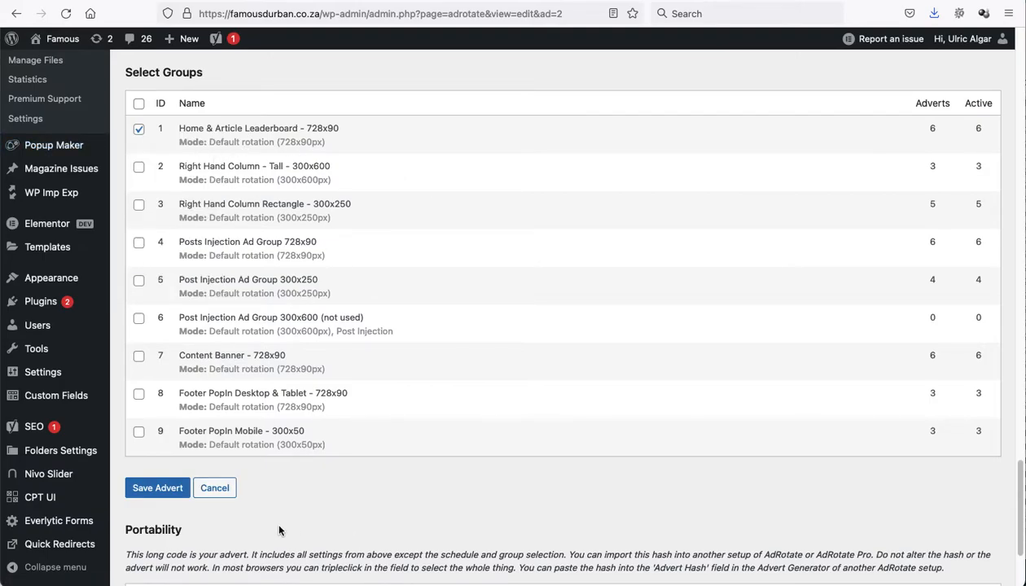
scroll(350, 524, down, 3)
scroll(362, 509, down, 2)
scroll(362, 509, up, 2)
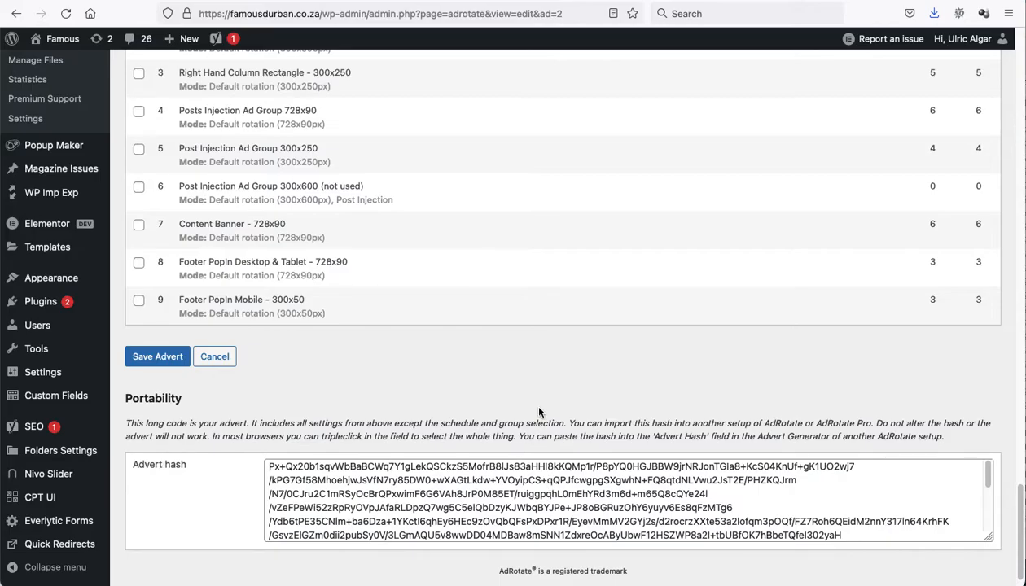
scroll(538, 417, up, 3)
scroll(526, 390, down, 4)
scroll(521, 381, up, 2)
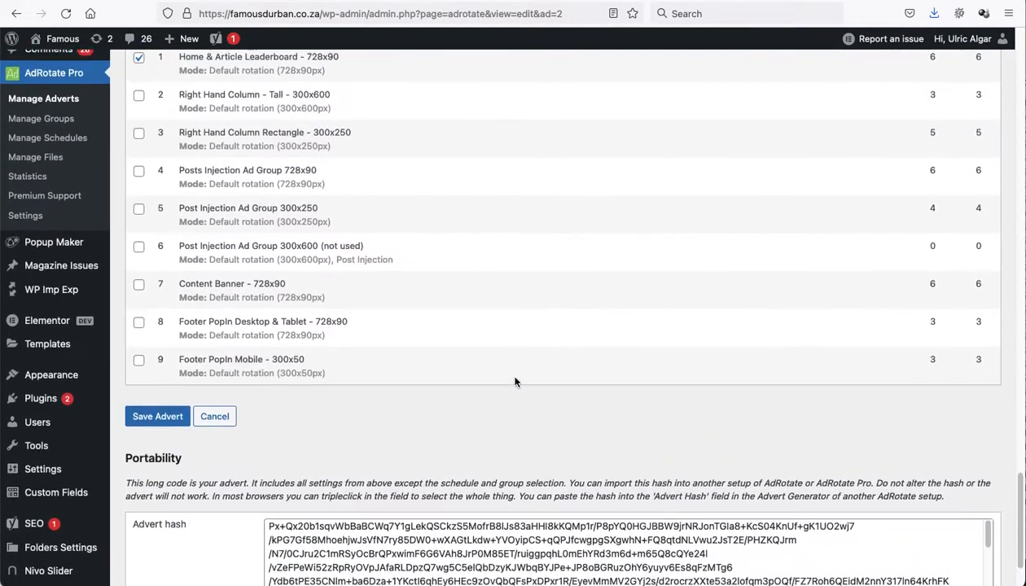
scroll(515, 381, up, 3)
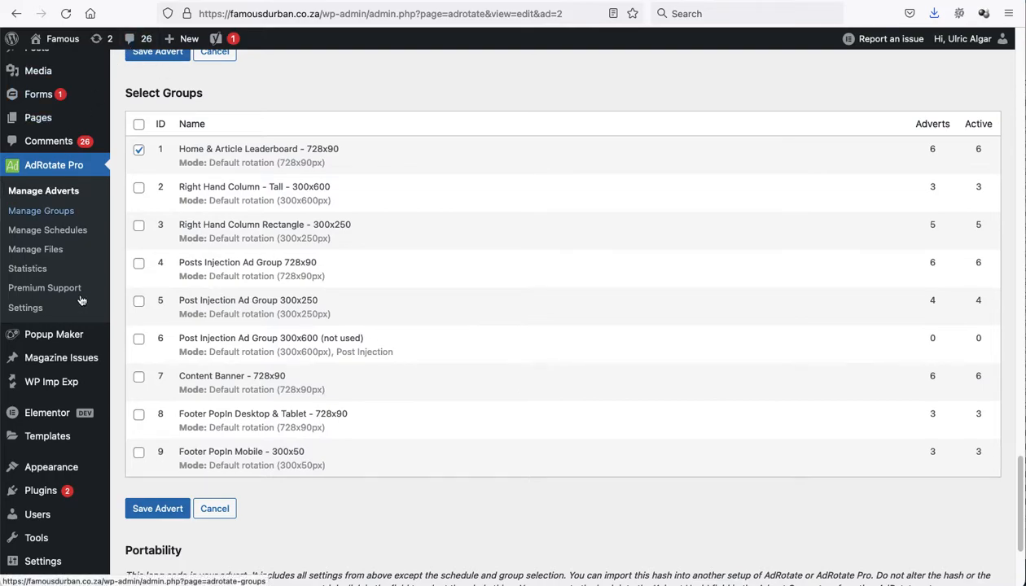
Return to the active adverts list and open "Right Hand Column Rectangle - 300x250 - JamClothing Ladies - 23Feb22"
click(51, 196)
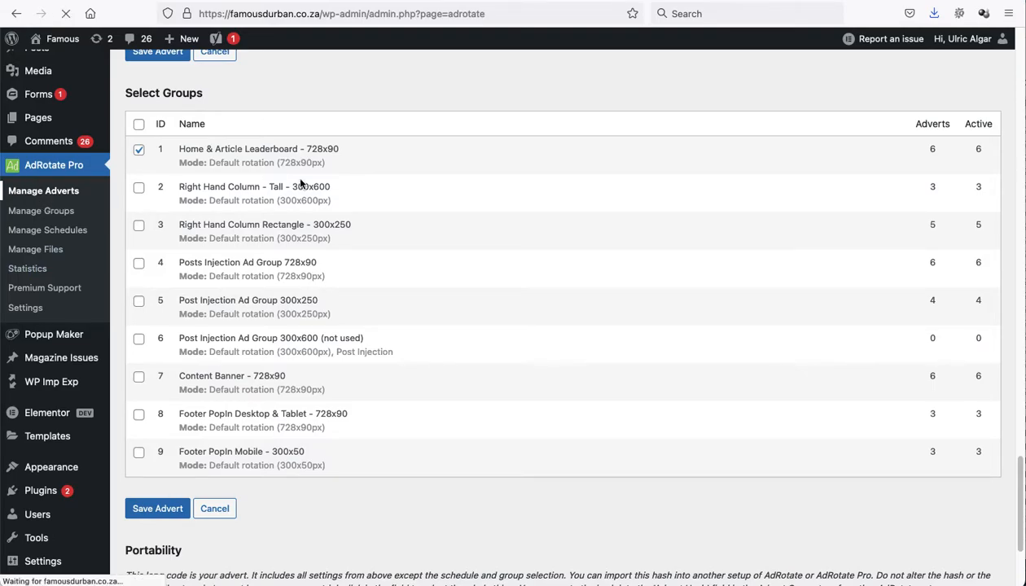
scroll(497, 445, down, 15)
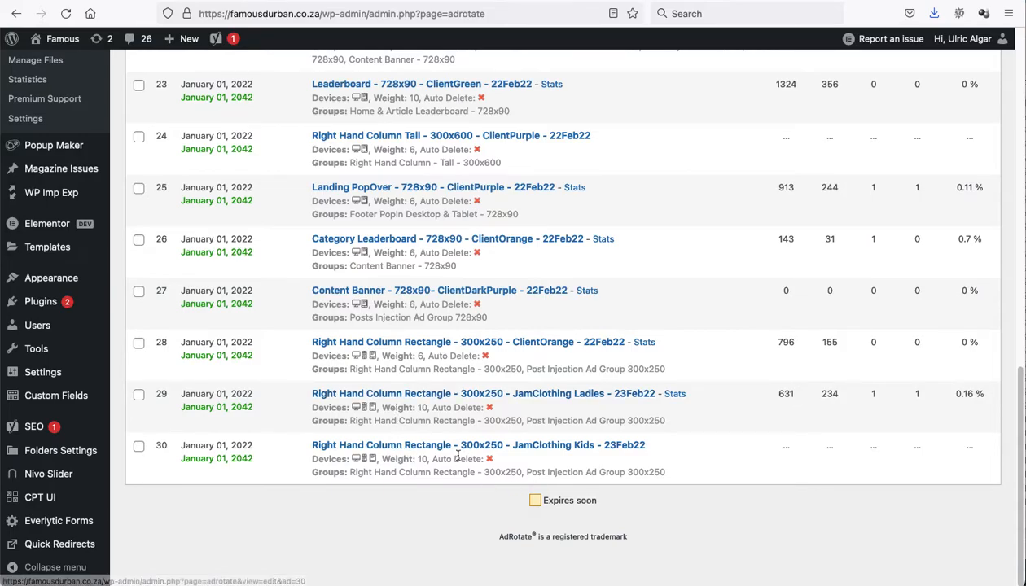
click(416, 397)
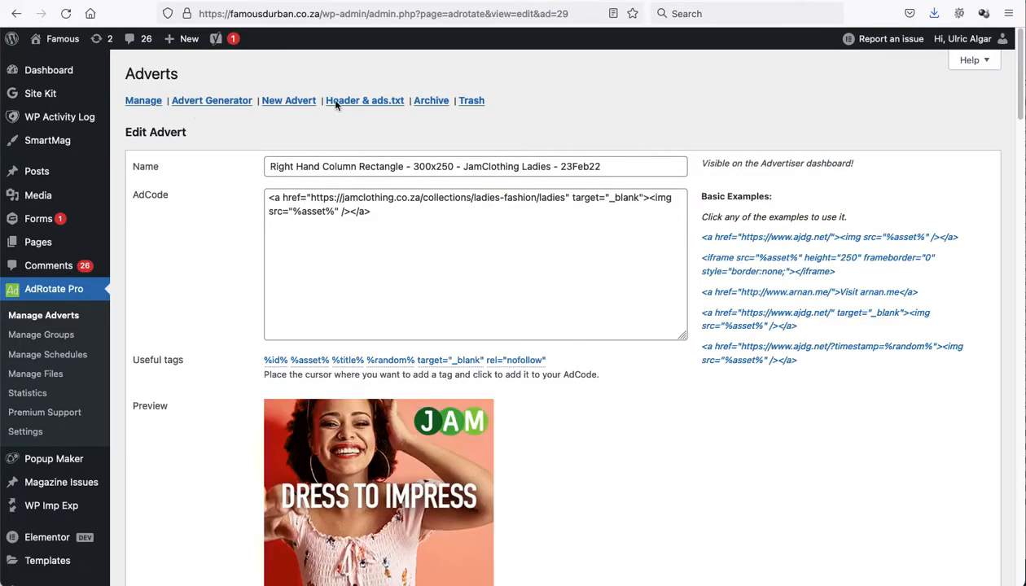
Highlight the destination URL in the JamClothing Ladies AdCode and review the advert's preview, banner asset, statistics and schedule sections
click(398, 218)
drag(310, 197, 565, 200)
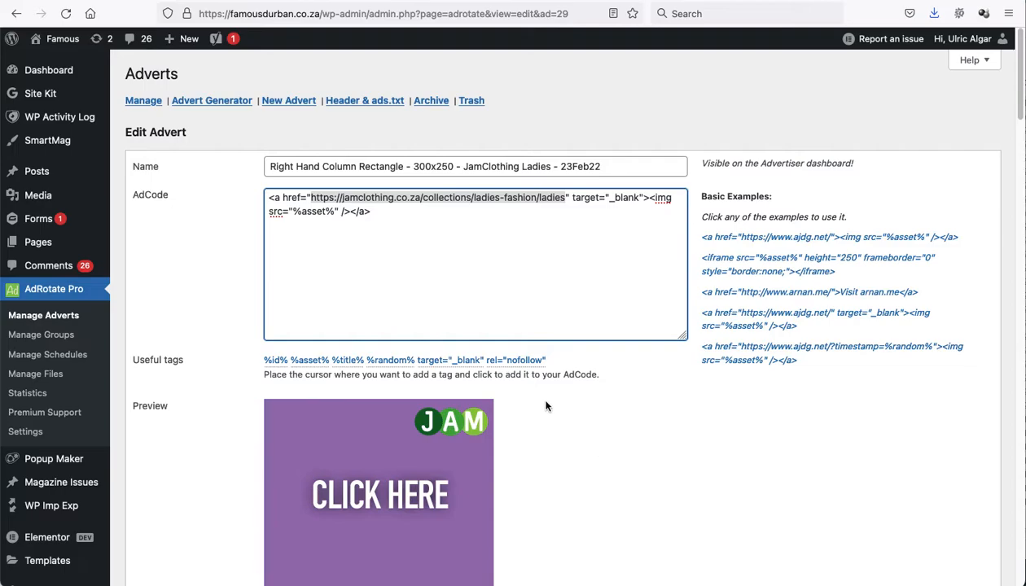
scroll(544, 416, down, 5)
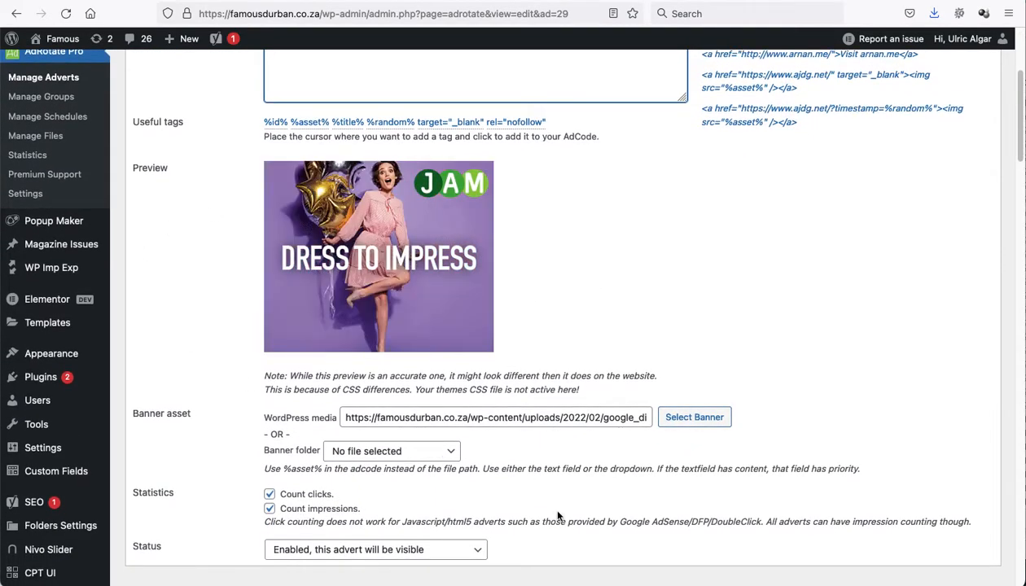
scroll(537, 521, down, 1)
scroll(530, 507, up, 5)
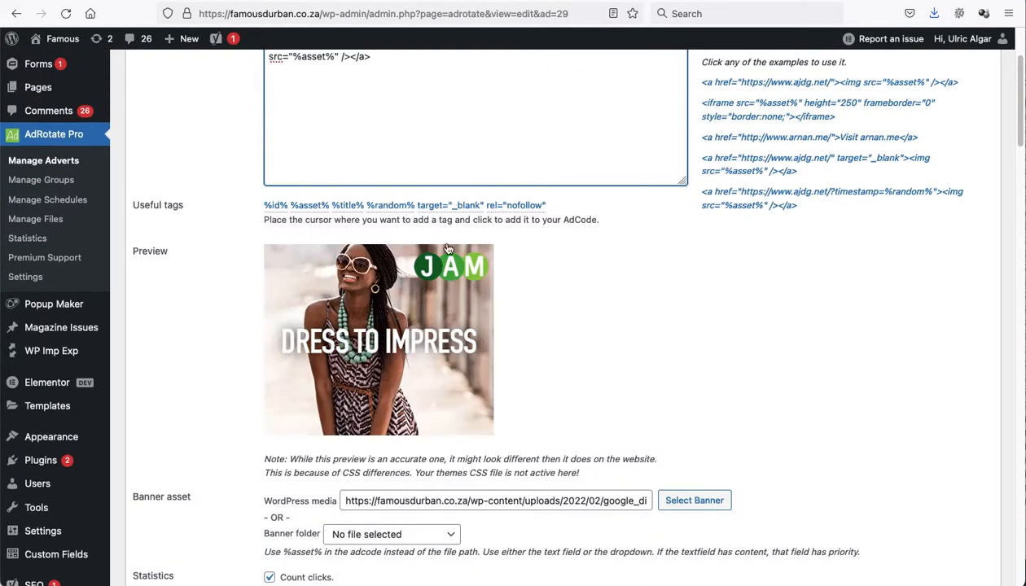
scroll(489, 456, down, 12)
scroll(471, 440, down, 7)
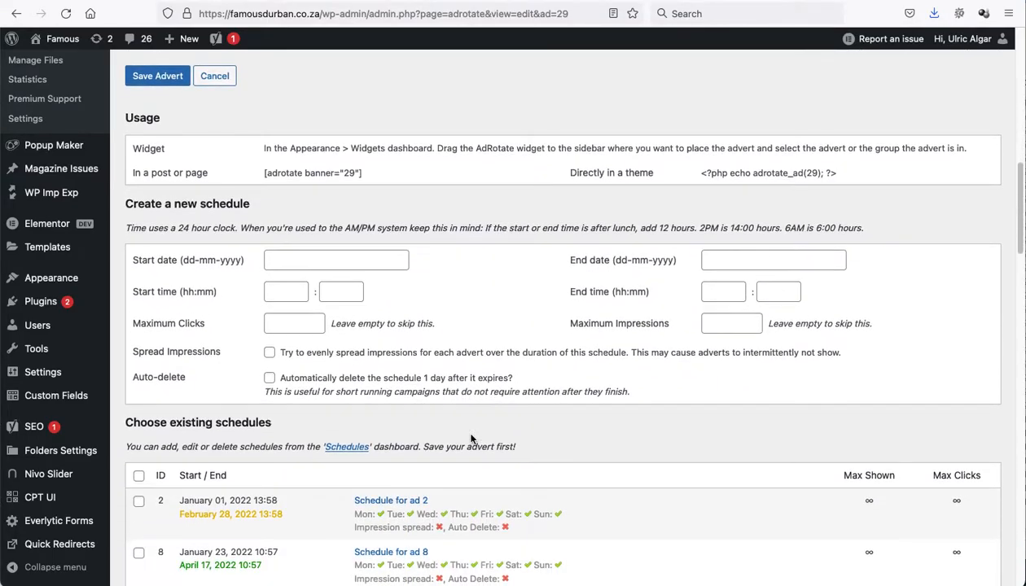
Check which existing schedule is assigned to the JamClothing Ladies advert
scroll(470, 439, down, 2)
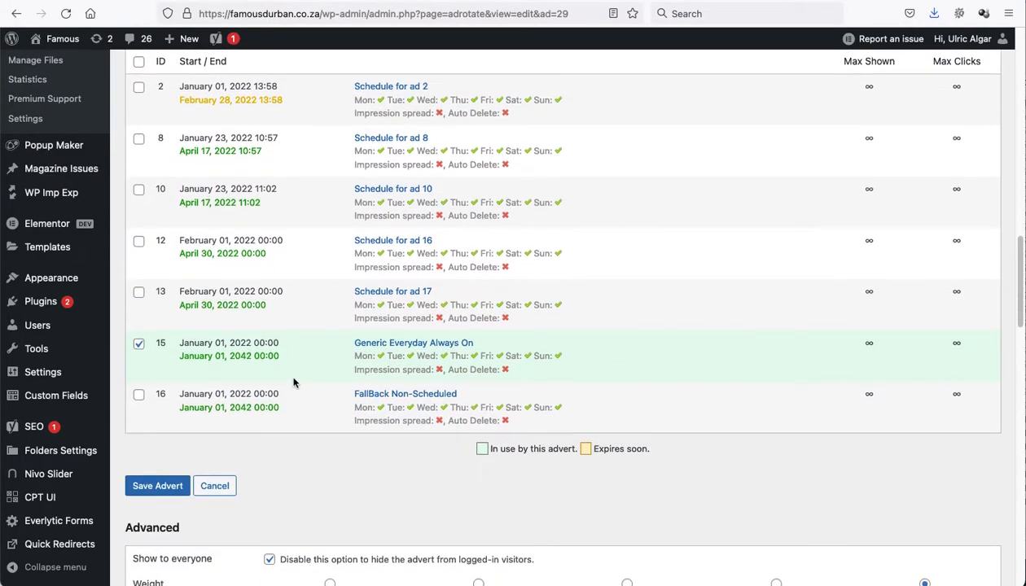
scroll(490, 347, down, 6)
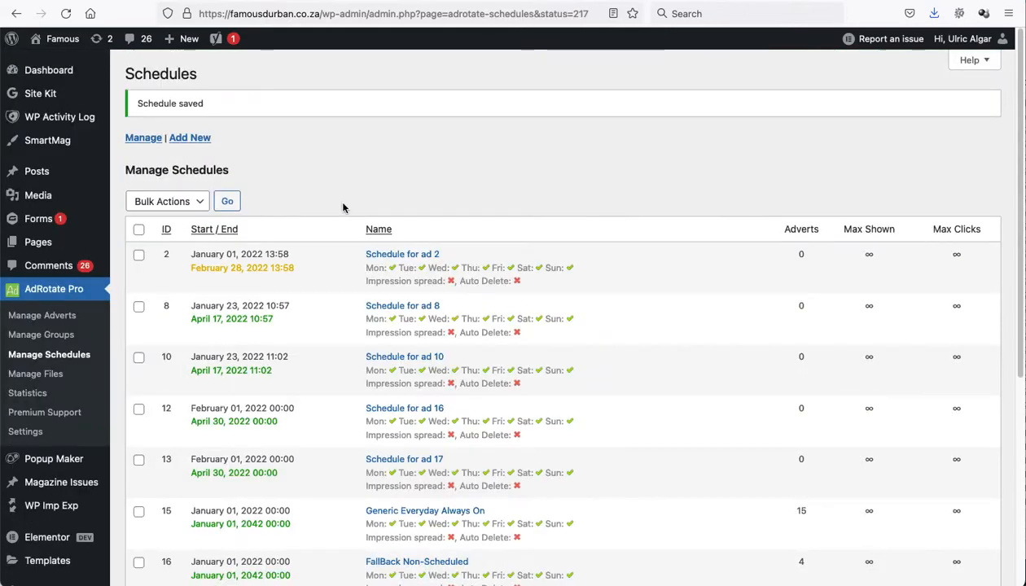
From the active adverts list, duplicate "Right Hand Column Rectangle - 300x250 - JamClothing Kids - 23Feb22"
click(42, 316)
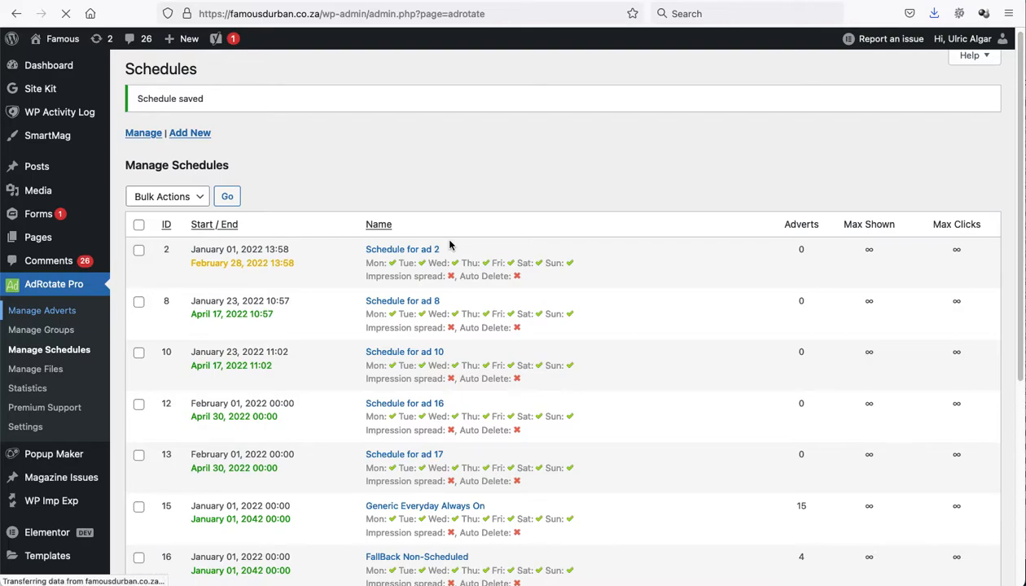
scroll(449, 243, down, 3)
scroll(449, 241, down, 5)
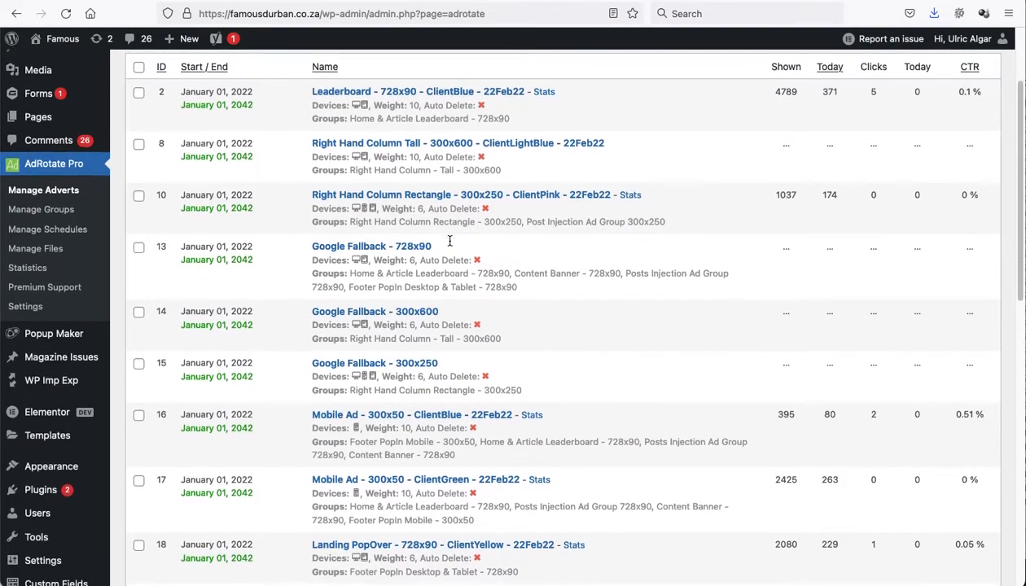
scroll(449, 241, down, 10)
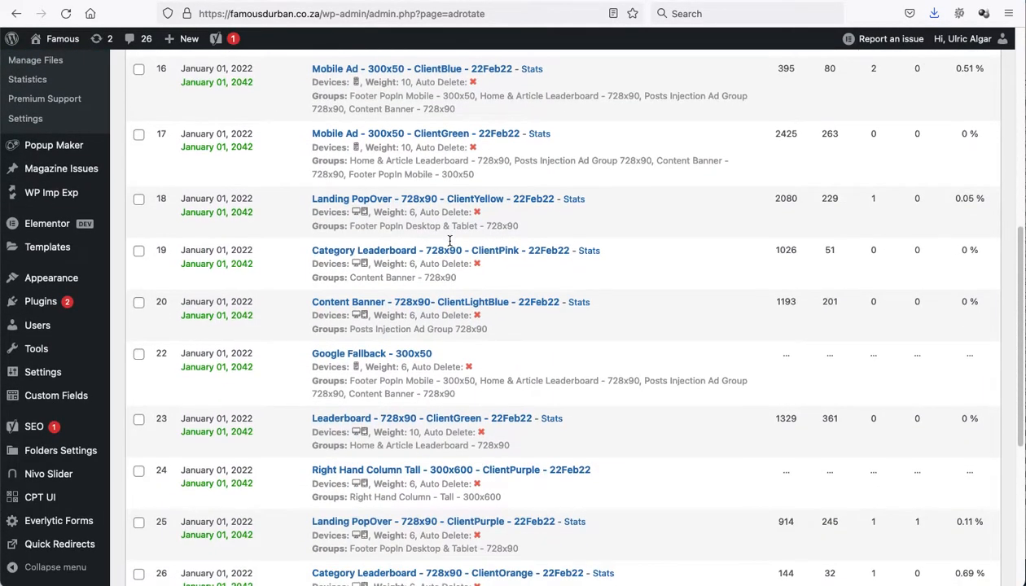
scroll(467, 110, down, 3)
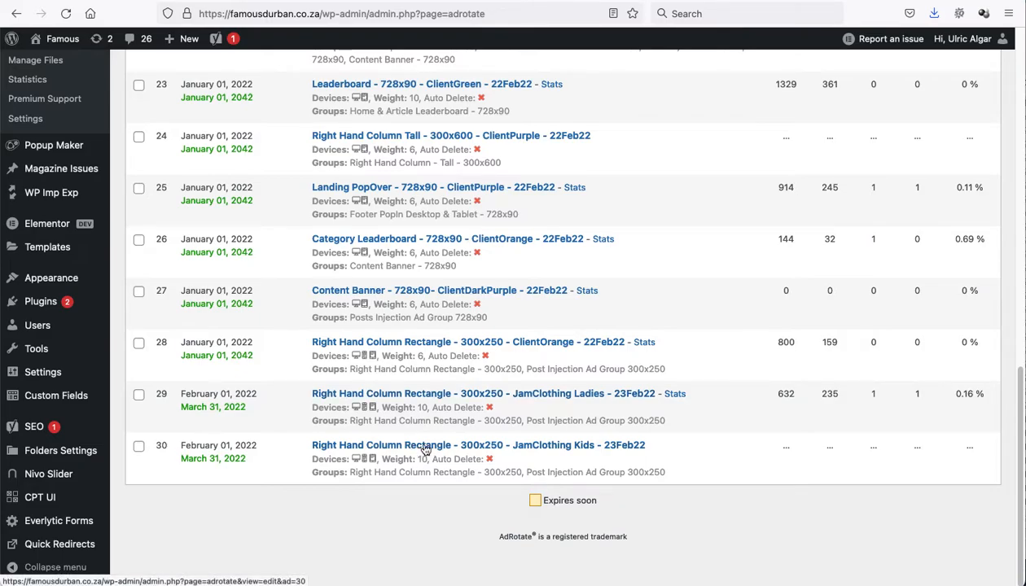
click(138, 448)
scroll(393, 457, up, 15)
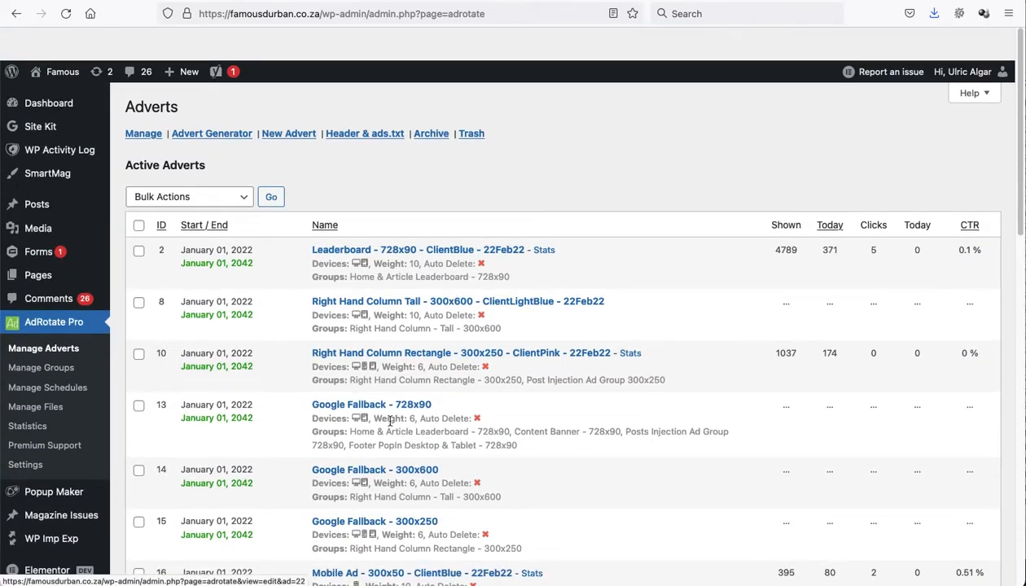
click(171, 166)
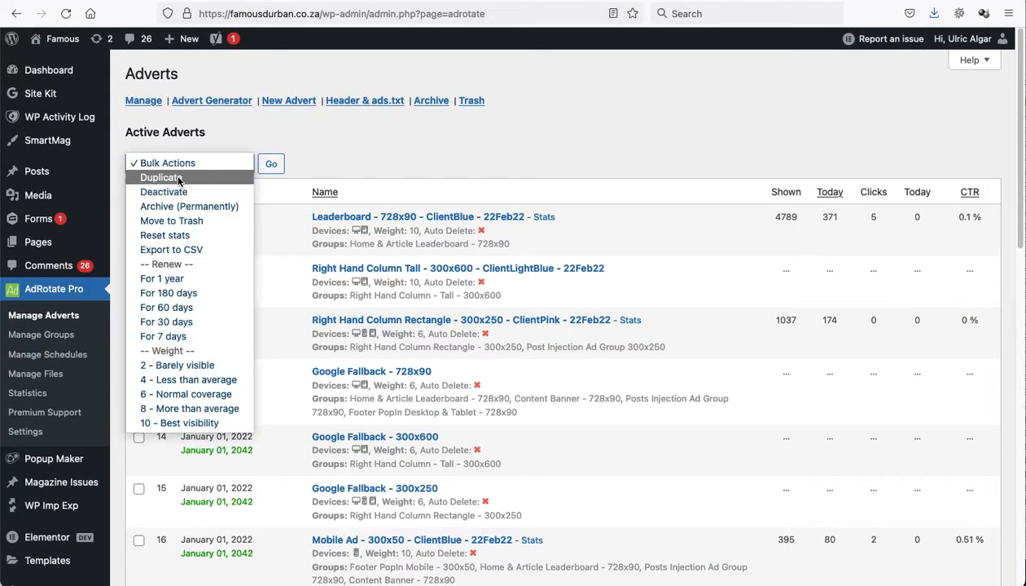
click(179, 177)
click(271, 165)
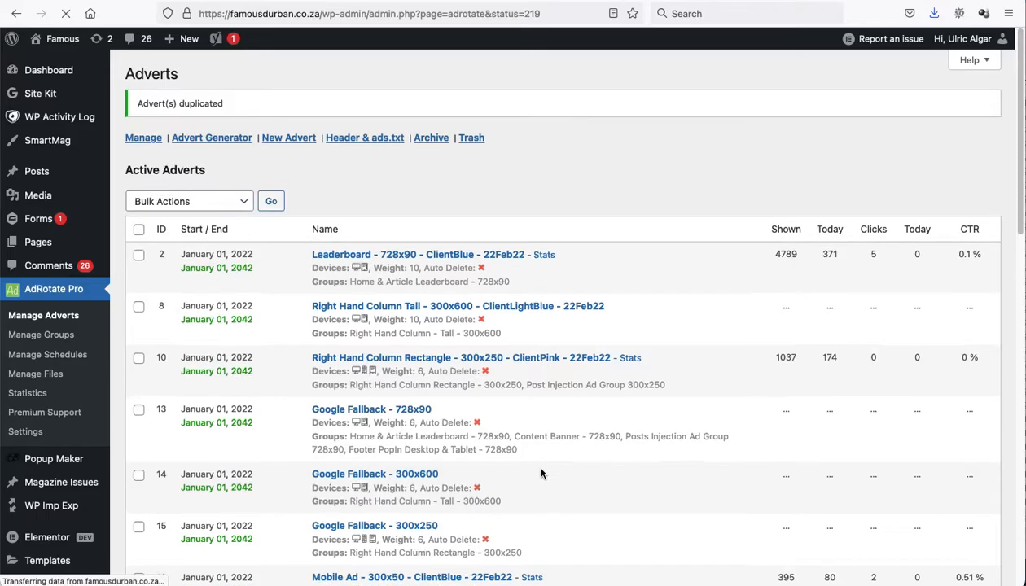
Open the duplicated advert "Right Hand Column Rectangle - 300x250 - JamClothing Kids - 23Feb22 (Copy of #30)" for editing
scroll(546, 496, down, 15)
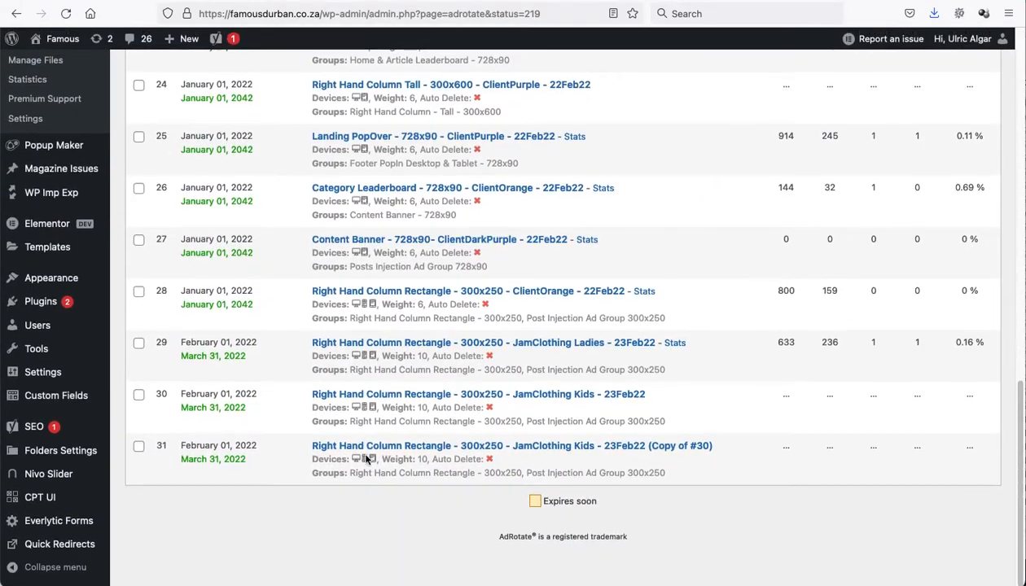
click(429, 448)
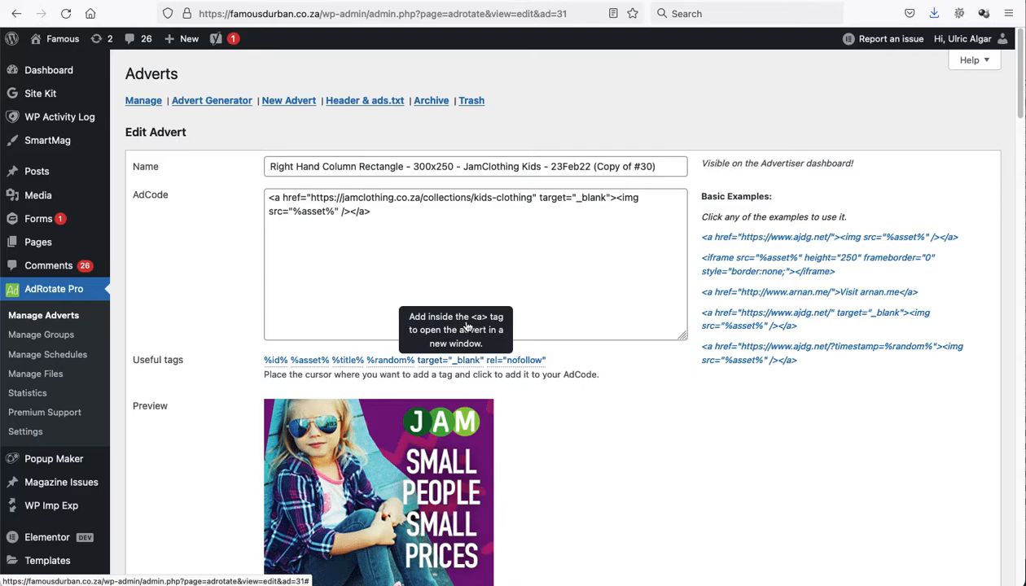
scroll(467, 325, down, 1)
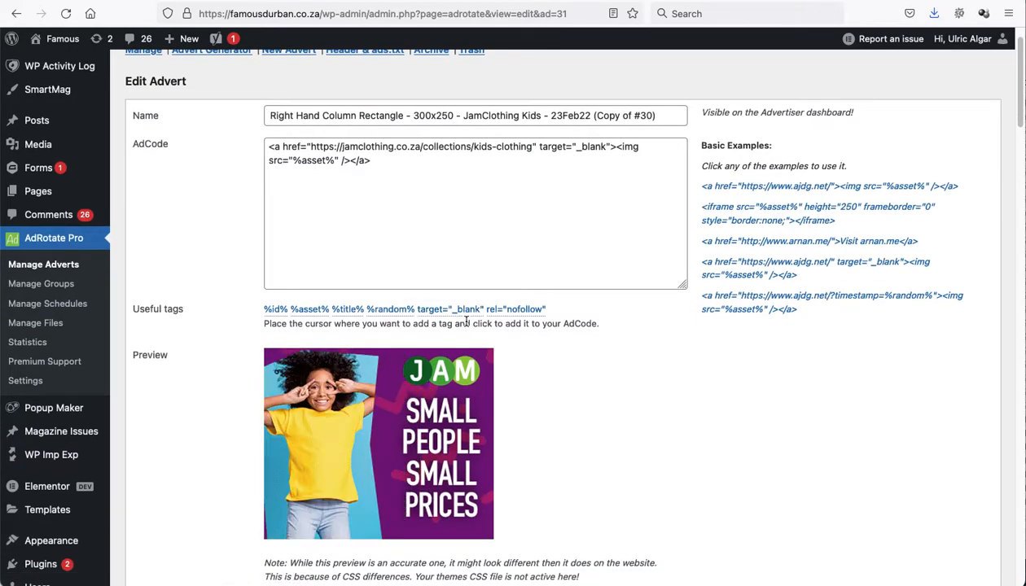
Rename the duplicated advert as "Right Hand Column Rectangle - 300x250 - AdcockCBD - 24Feb22"
drag(660, 115, 592, 115)
key(BackSpace)
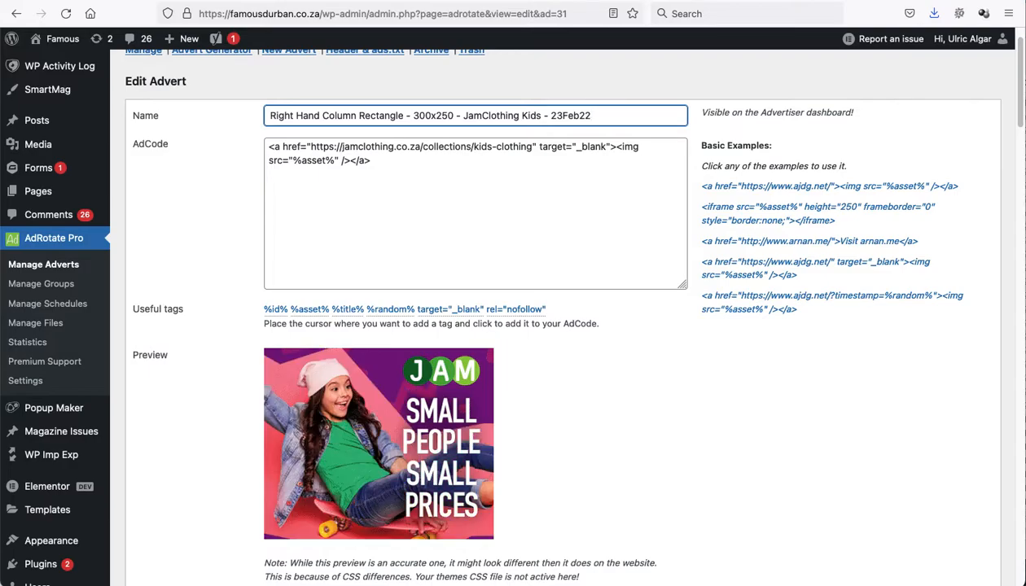
click(558, 116)
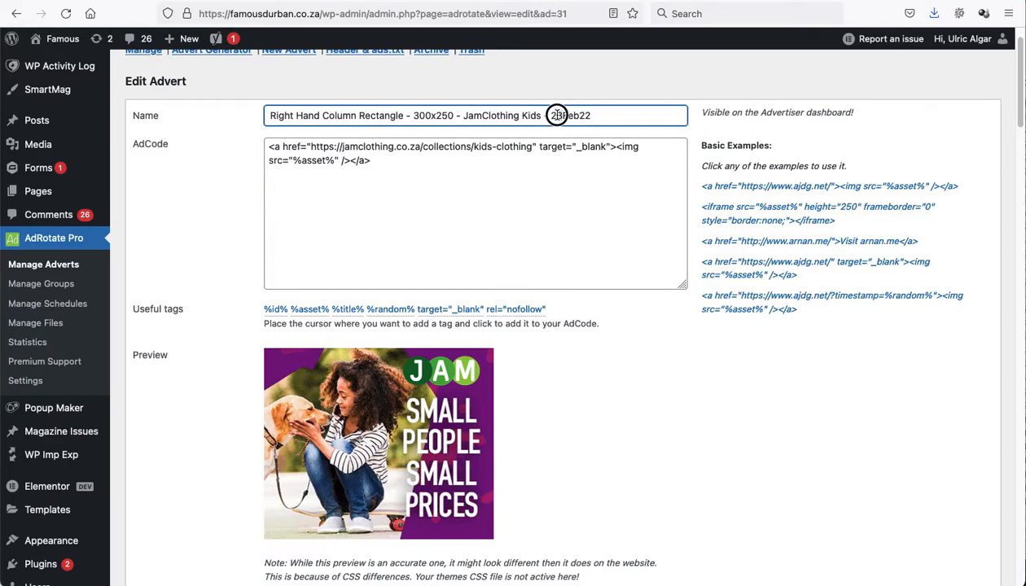
mouse_move(543, 115)
mouse_down()
mouse_move(463, 116)
mouse_move(544, 116)
mouse_up()
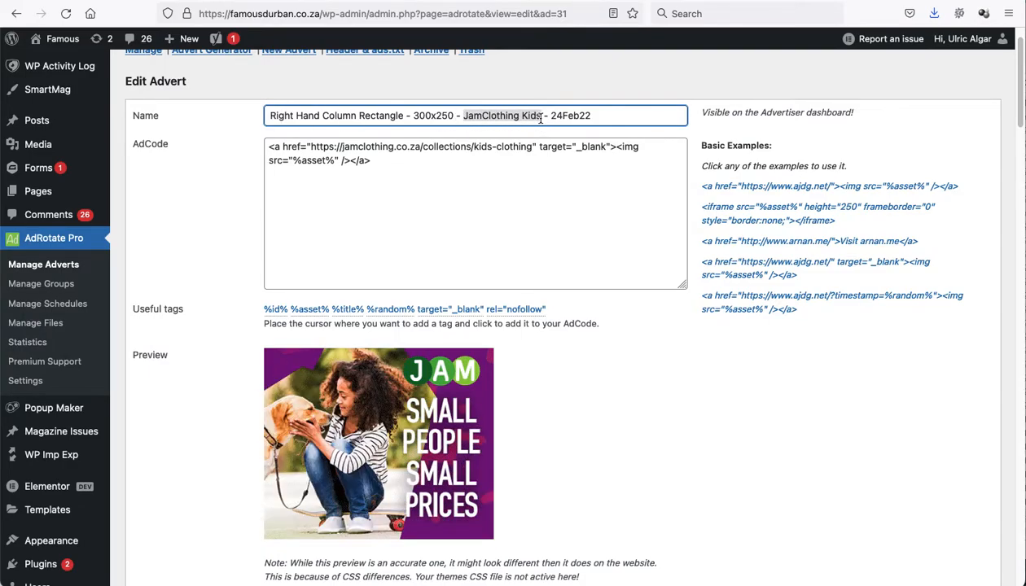
text(Adock)
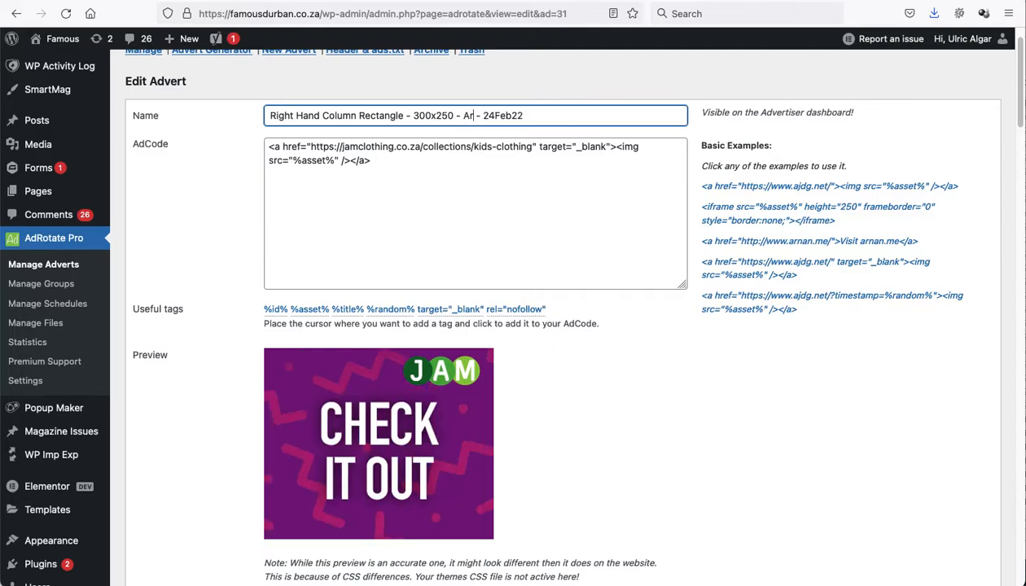
key(BackSpace)
key(BackSpace)
key(BackSpace)
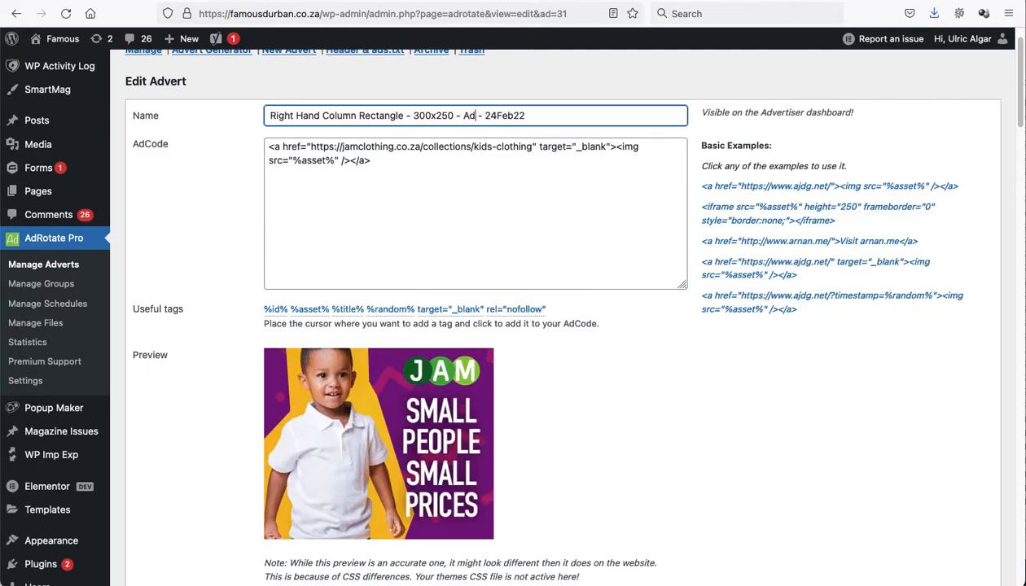
text(cok)
key(BackSpace)
text(ckCBD)
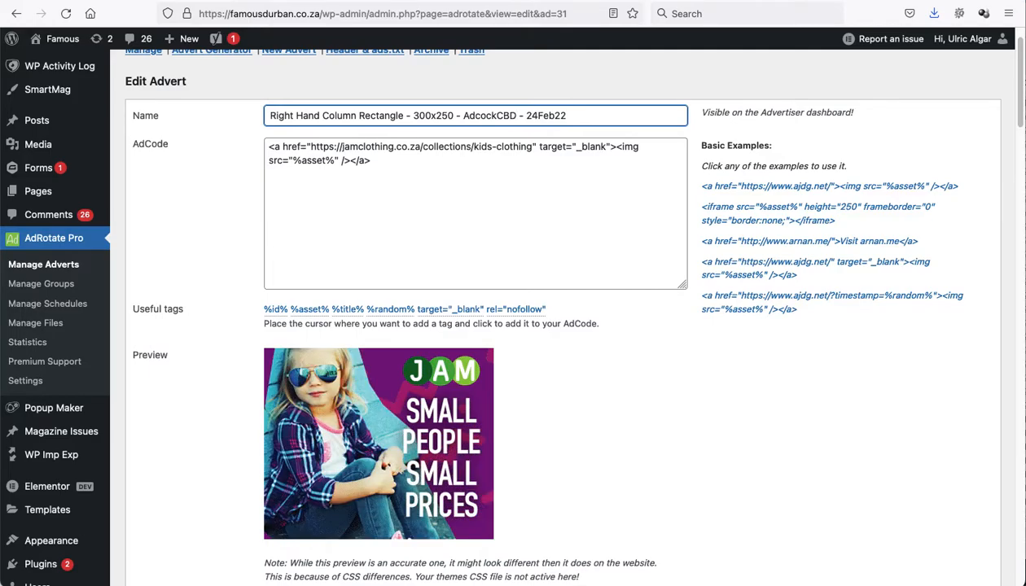
Examine the destination link in the duplicated advert's AdCode, along with its preview, banner asset and statistics options
click(475, 136)
click(513, 149)
click(299, 147)
scroll(503, 391, down, 3)
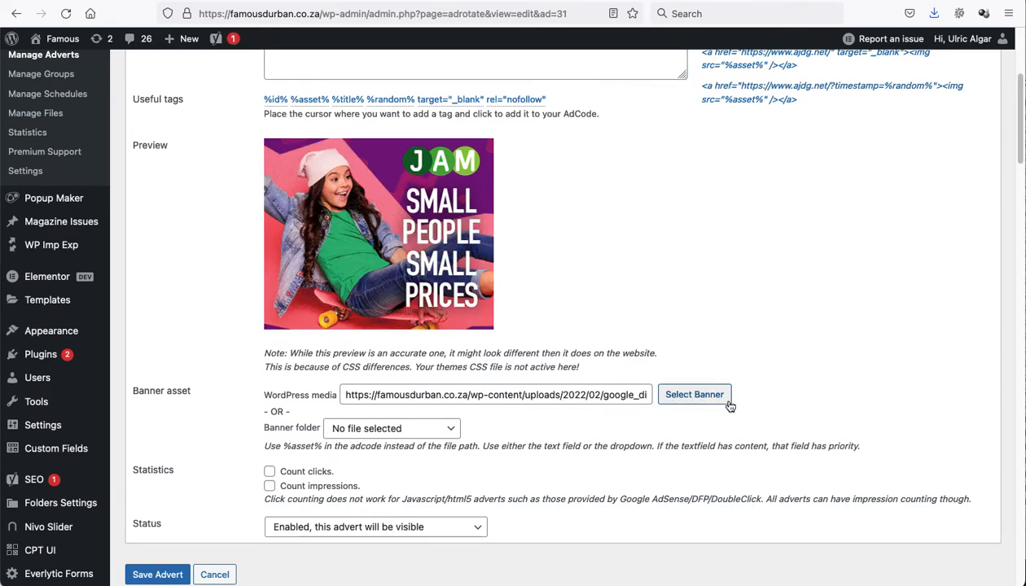
scroll(657, 418, down, 1)
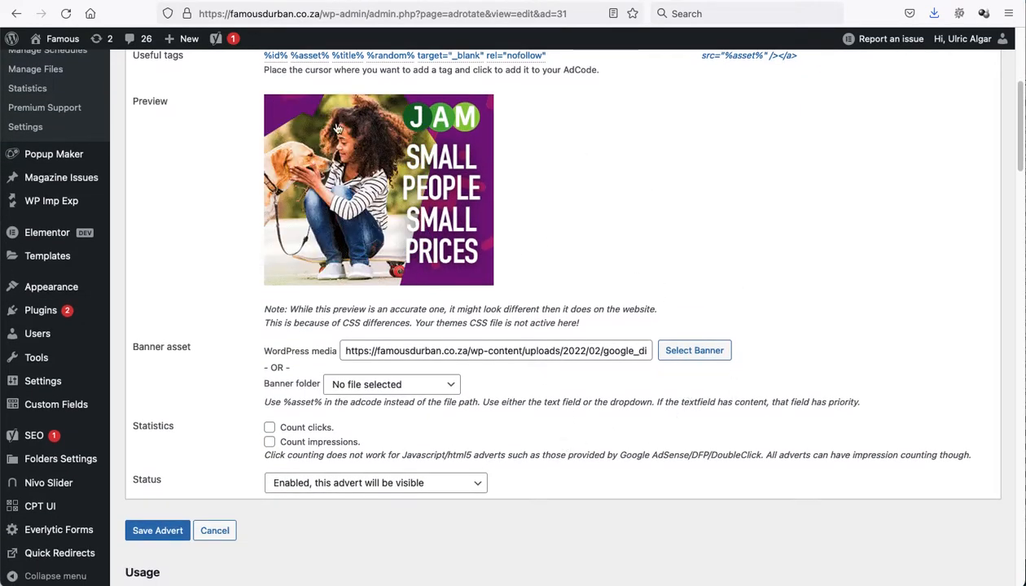
scroll(522, 383, down, 6)
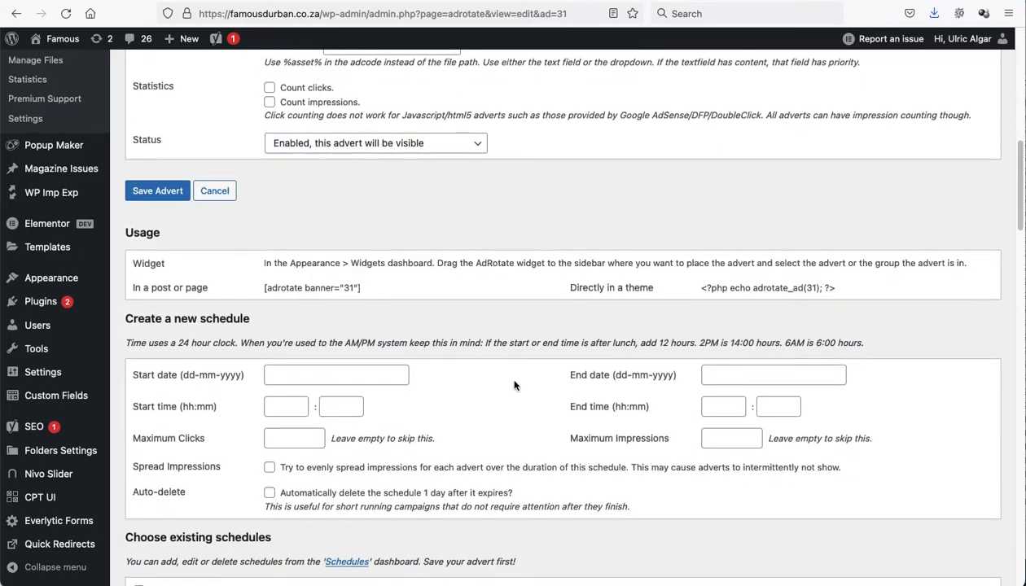
Review the schedules, advanced settings, geo targeting and group assignments carried over to the duplicated advert
scroll(773, 381, down, 3)
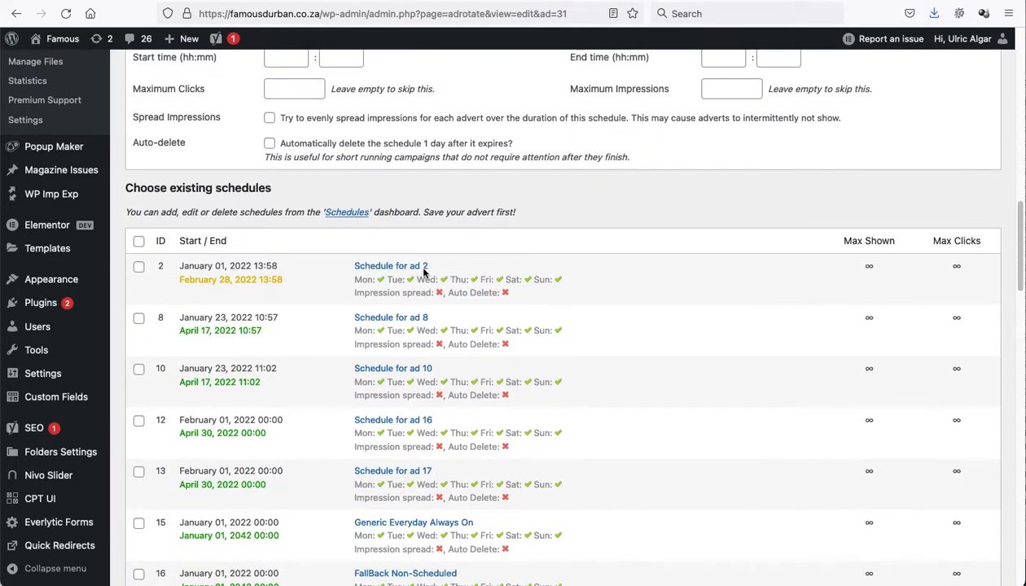
scroll(440, 285, up, 2)
scroll(375, 269, down, 4)
scroll(366, 325, down, 5)
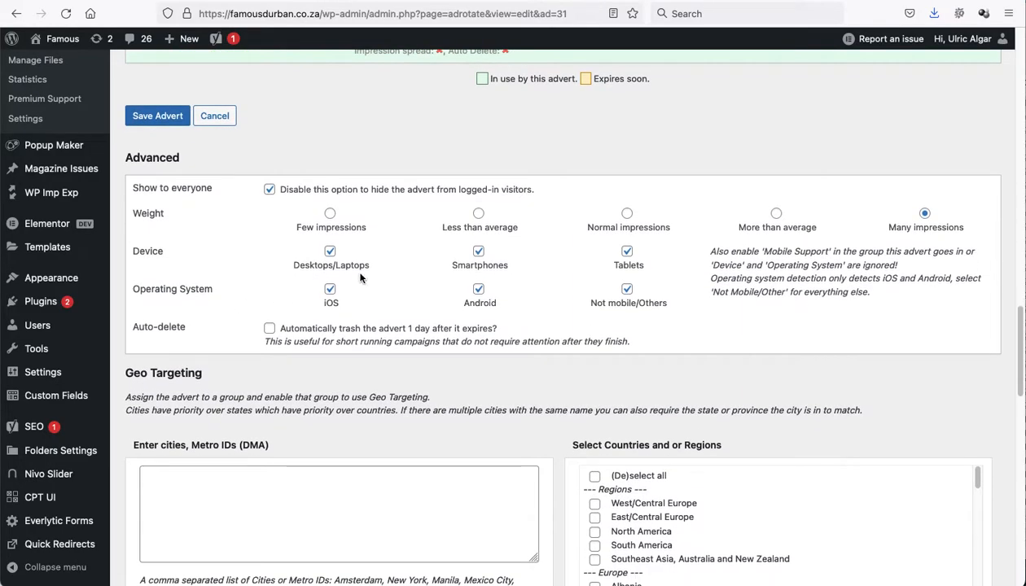
scroll(744, 431, down, 4)
scroll(405, 478, down, 6)
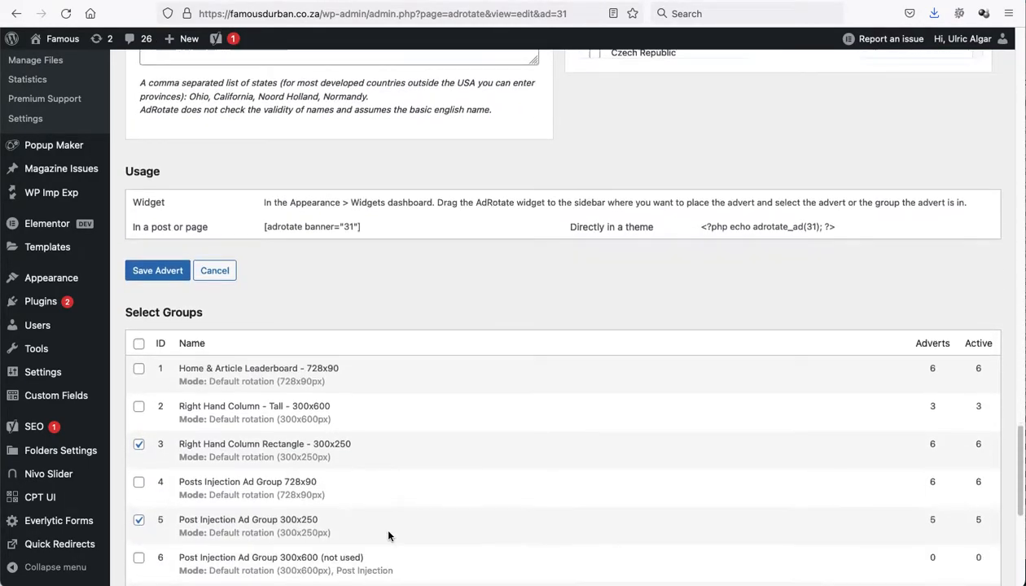
scroll(285, 464, down, 2)
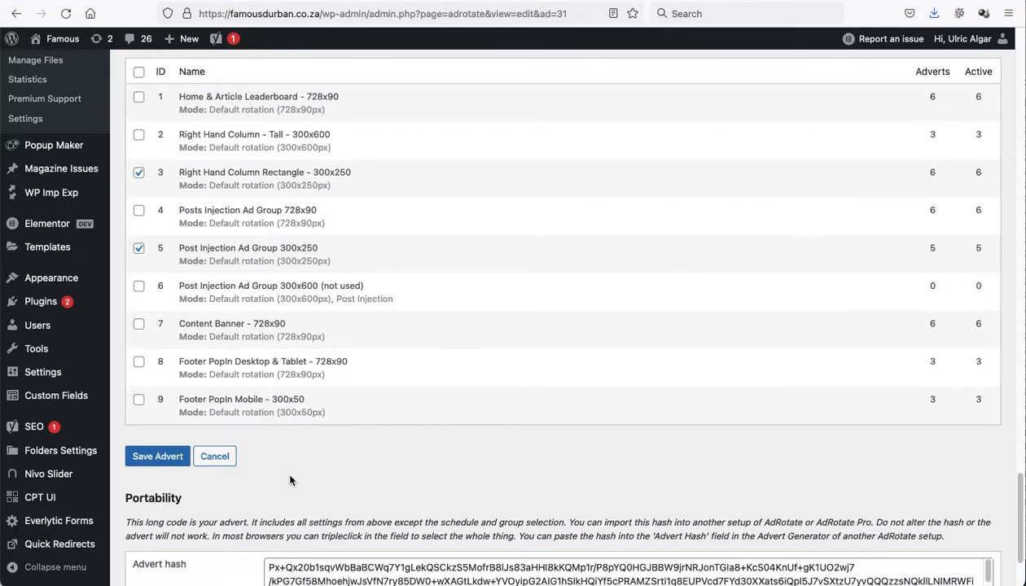
Look again at the duplicated advert's assigned schedule and leave the advert without saving the edits
scroll(282, 443, up, 1)
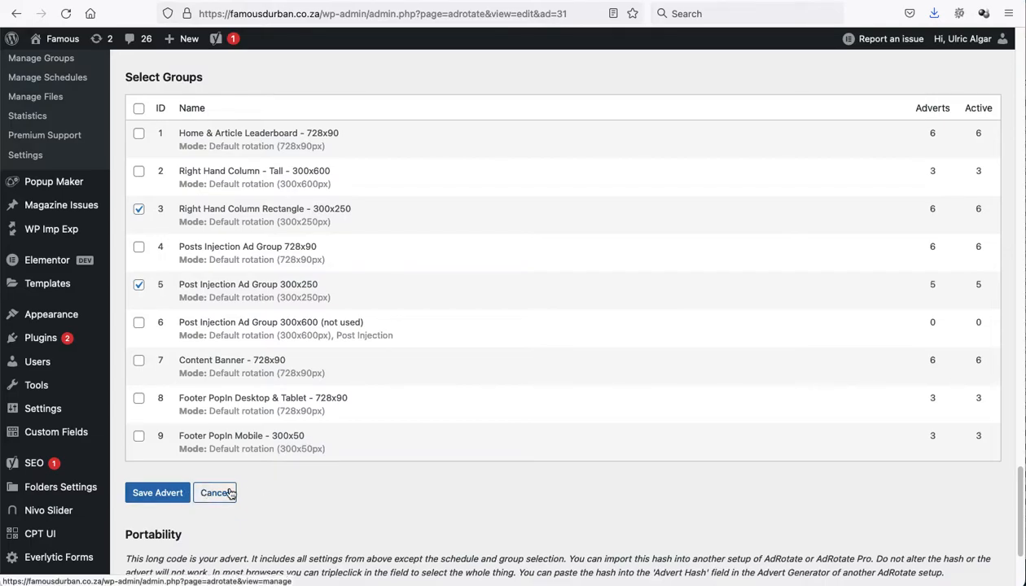
scroll(297, 391, up, 10)
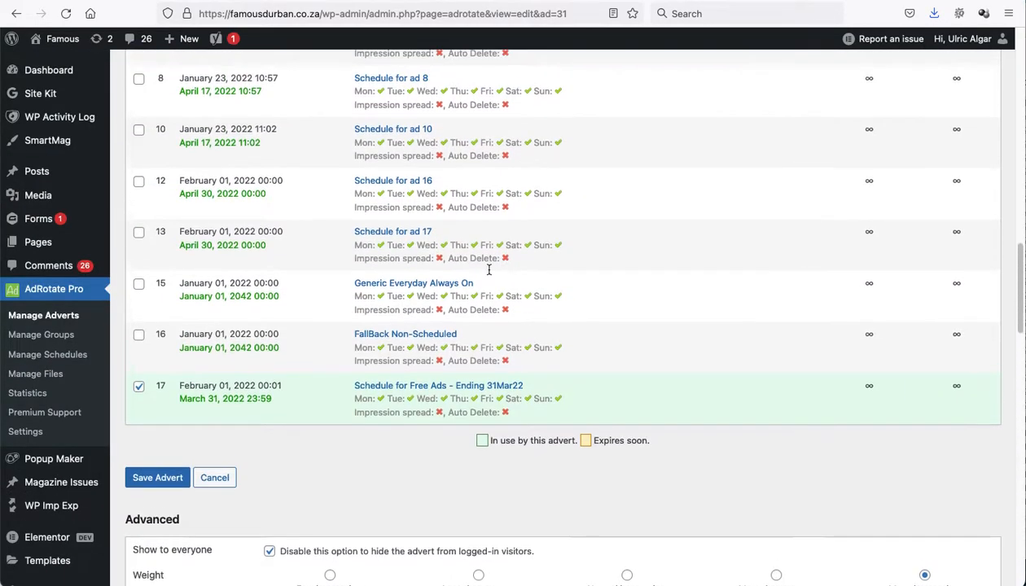
scroll(334, 437, down, 3)
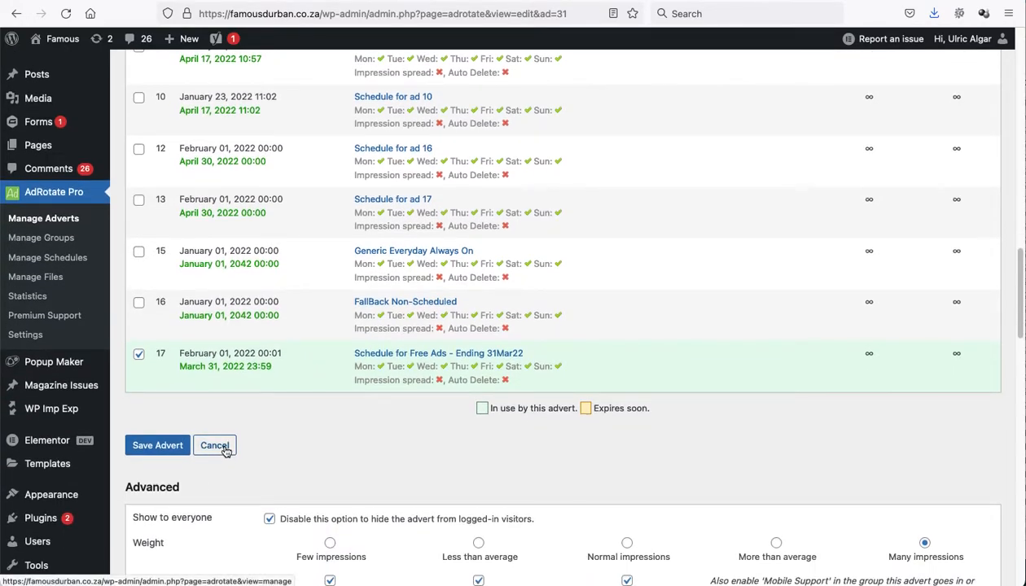
click(216, 446)
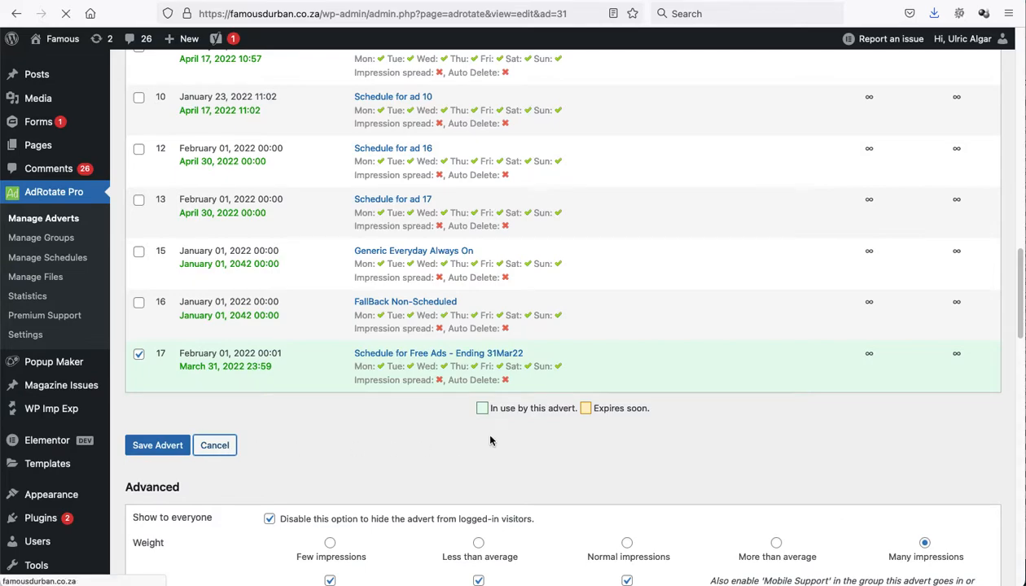